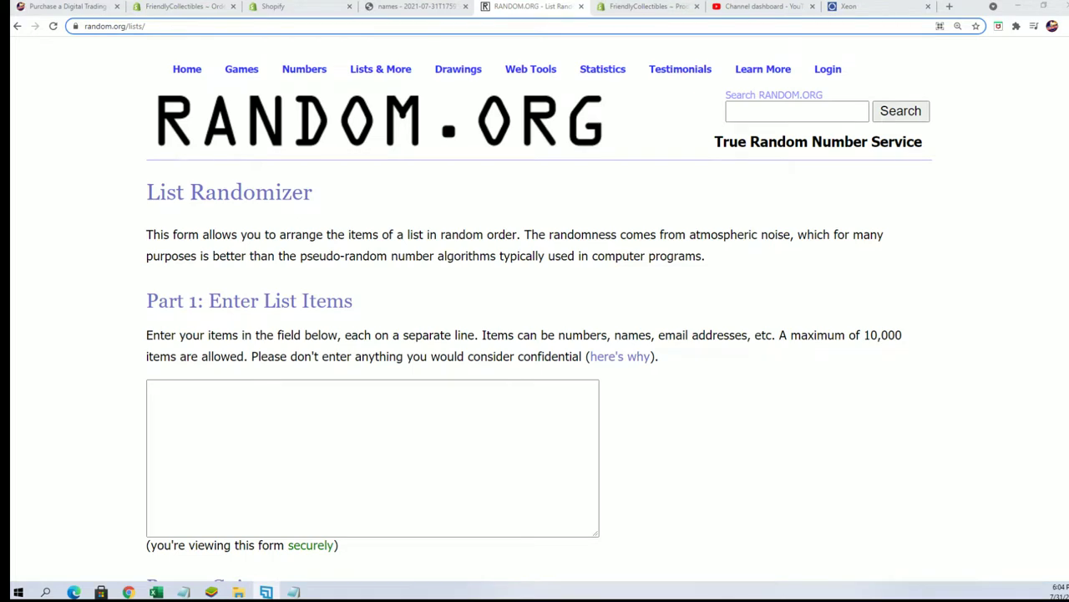
# - Place Notepad beside the form, then select and copy the repeated owner-name lines
pyautogui.moveTo(776, 98); pyautogui.dragTo(714, 75)
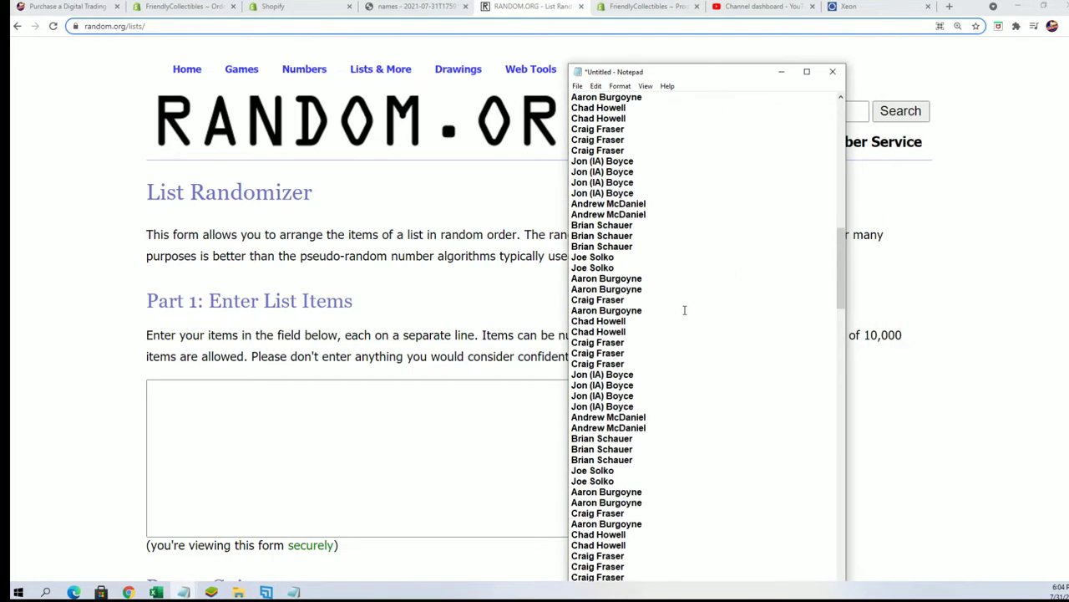
pyautogui.scroll(20, 684, 310)
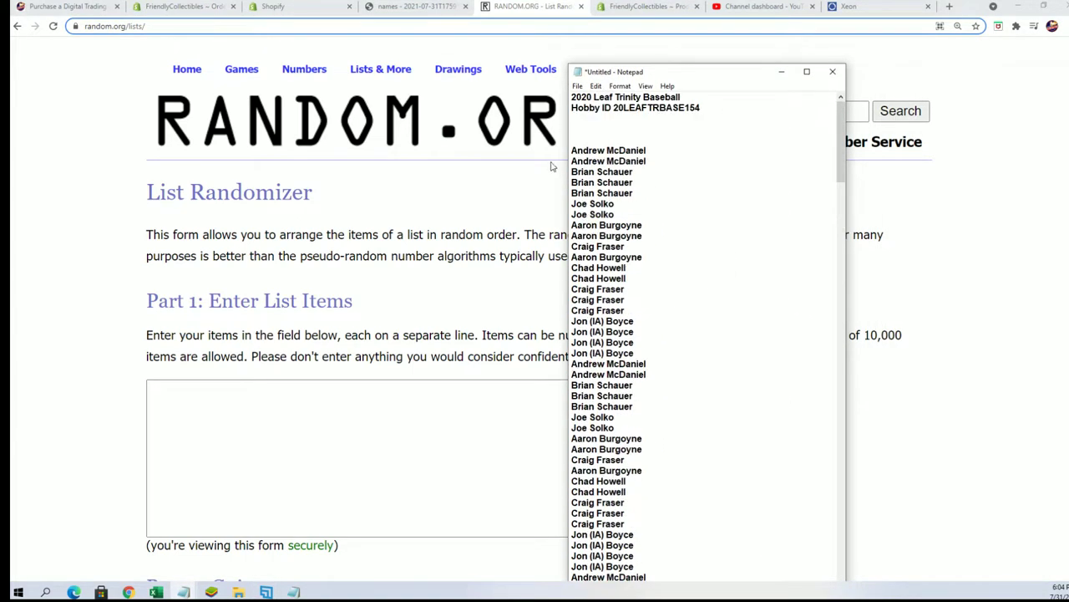
pyautogui.moveTo(572, 150); pyautogui.dragTo(646, 580)
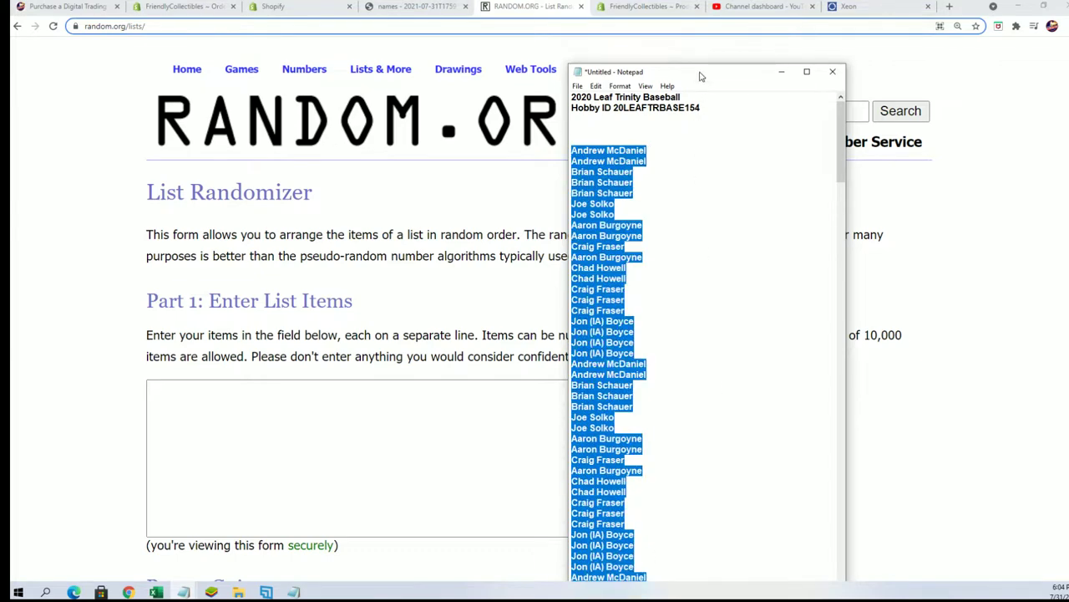
pyautogui.moveTo(695, 62); pyautogui.dragTo(695, 0)
pyautogui.click(632, 56)
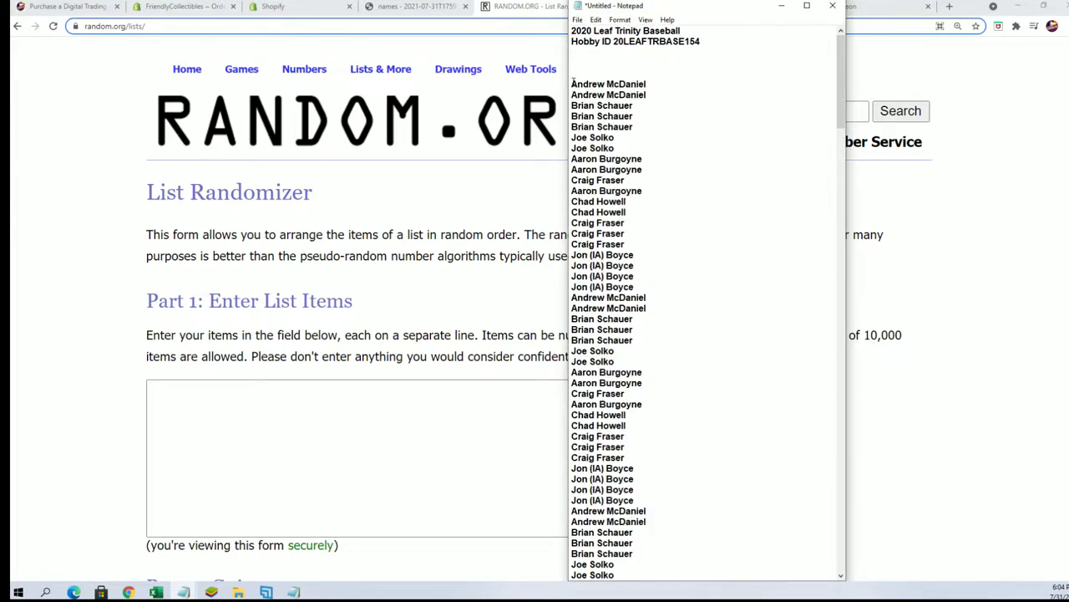
pyautogui.moveTo(573, 79)
pyautogui.mouseDown()
pyautogui.moveTo(646, 582)
pyautogui.moveTo(657, 595)
pyautogui.moveTo(635, 138)
pyautogui.moveTo(625, 237)
pyautogui.mouseUp()
pyautogui.rightClick(625, 237)
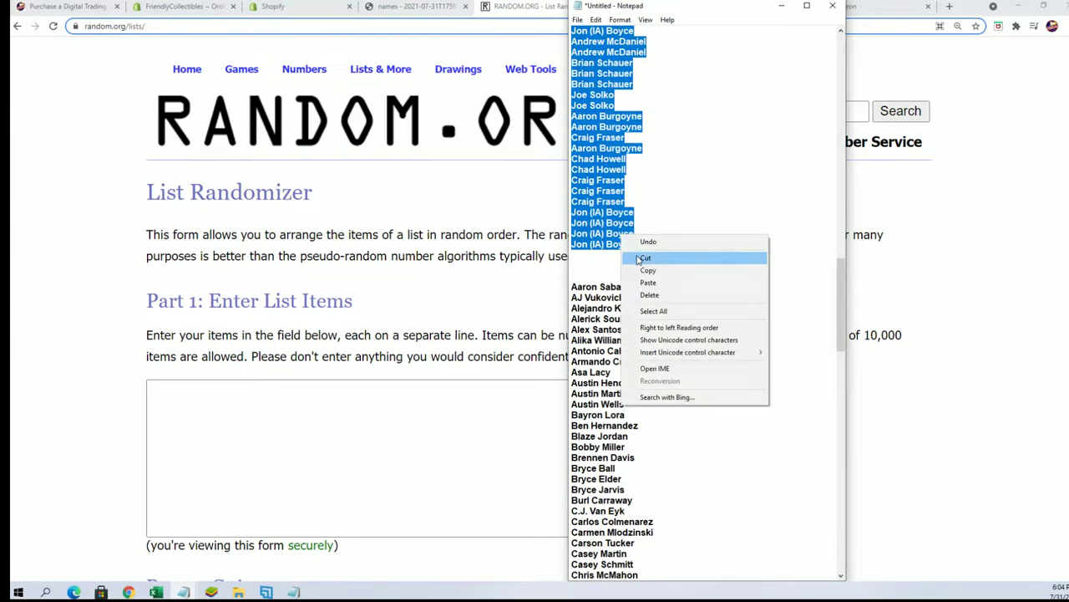
pyautogui.click(646, 269)
# - Paste the owner names into the List Randomizer box and randomize them
pyautogui.click(274, 405)
pyautogui.rightClick(267, 404)
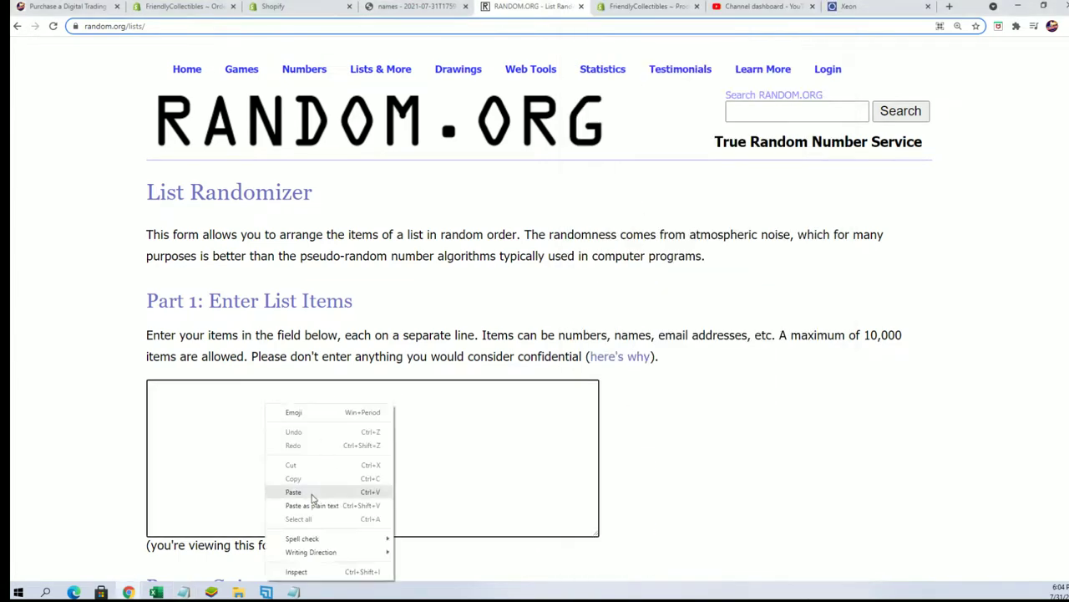
pyautogui.click(312, 494)
pyautogui.scroll(-2, 616, 539)
pyautogui.click(173, 468)
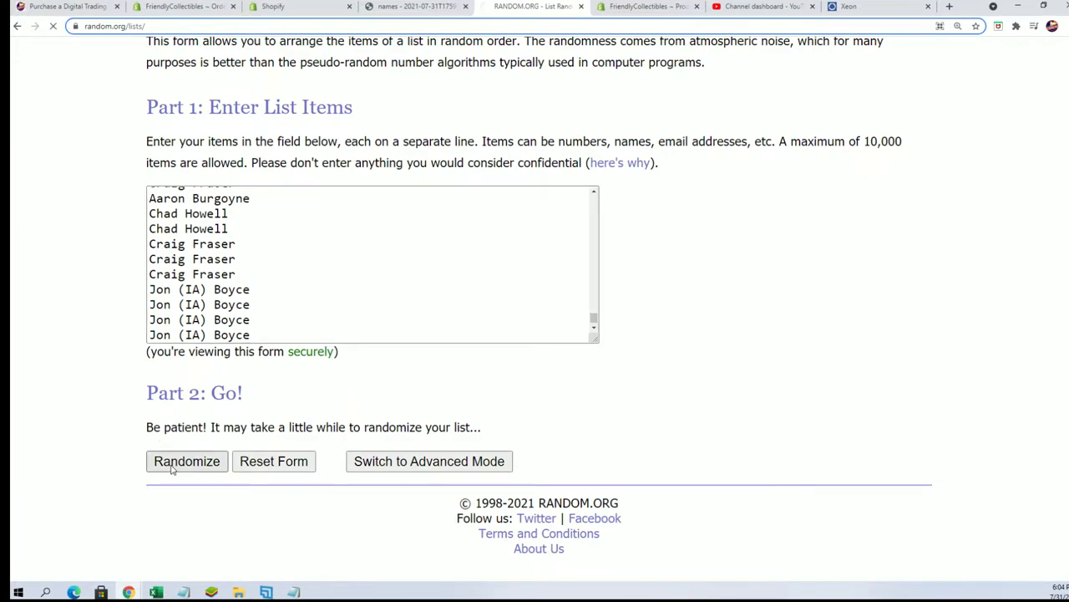
# - Reshuffle the owner list several more times with Again!
pyautogui.scroll(-10, 208, 511)
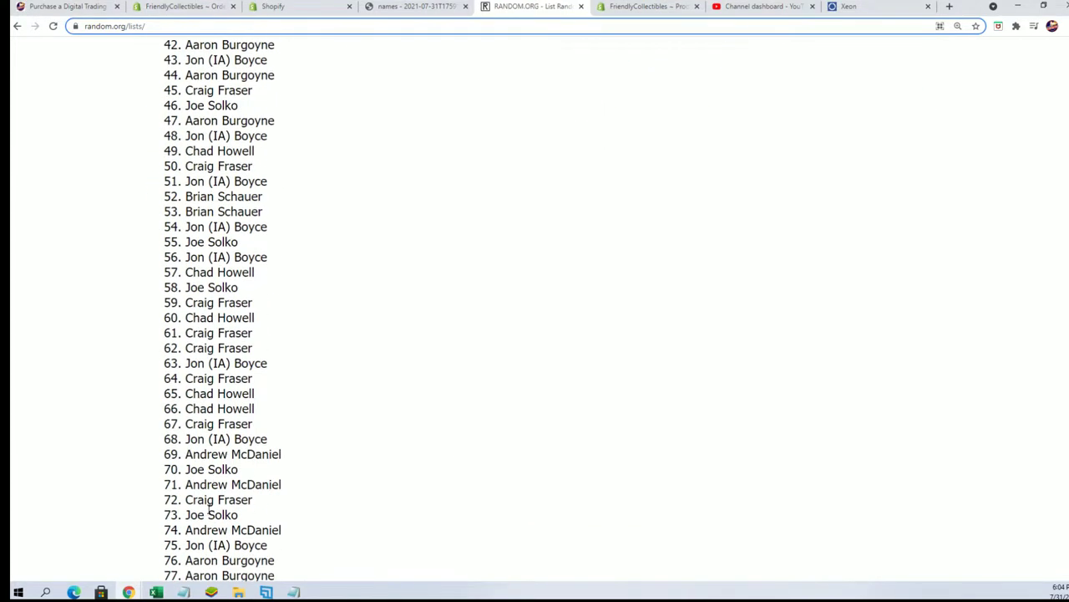
pyautogui.scroll(-15, 209, 511)
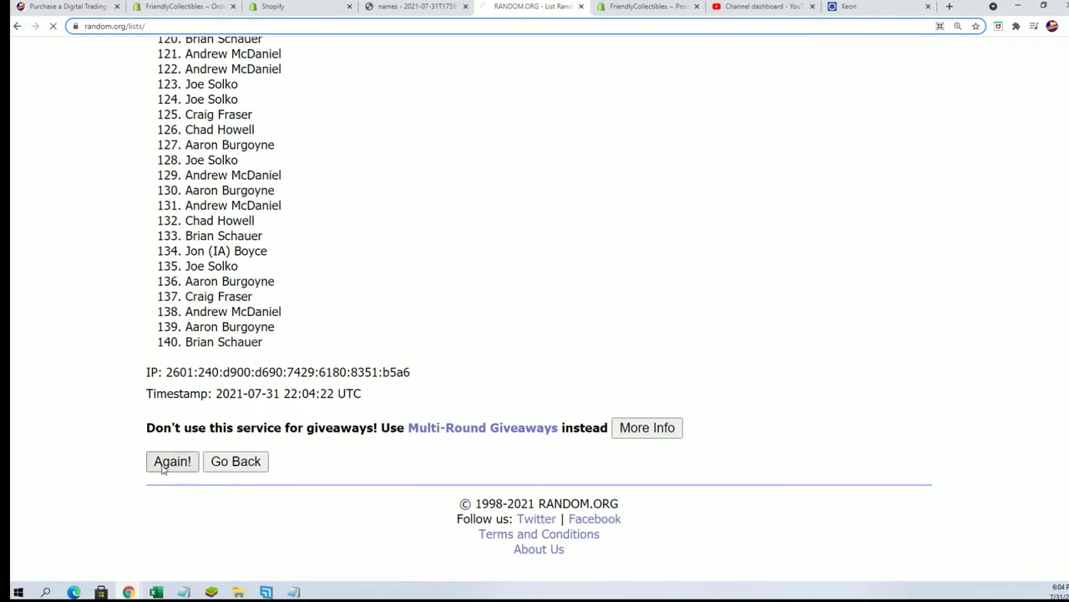
pyautogui.click(159, 466)
pyautogui.scroll(-11, 235, 407)
pyautogui.scroll(-13, 235, 406)
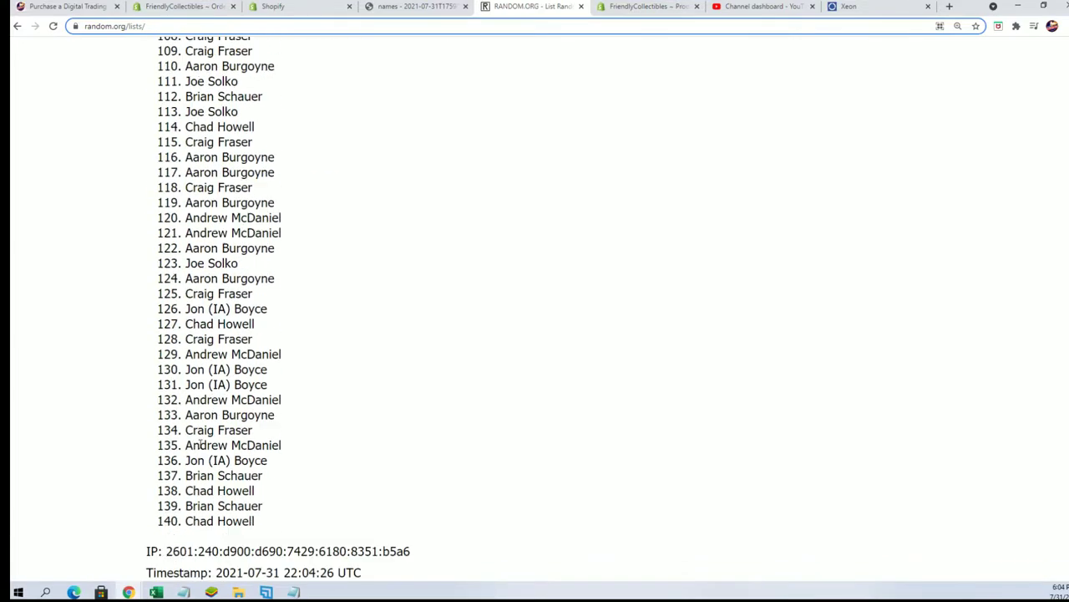
pyautogui.click(166, 462)
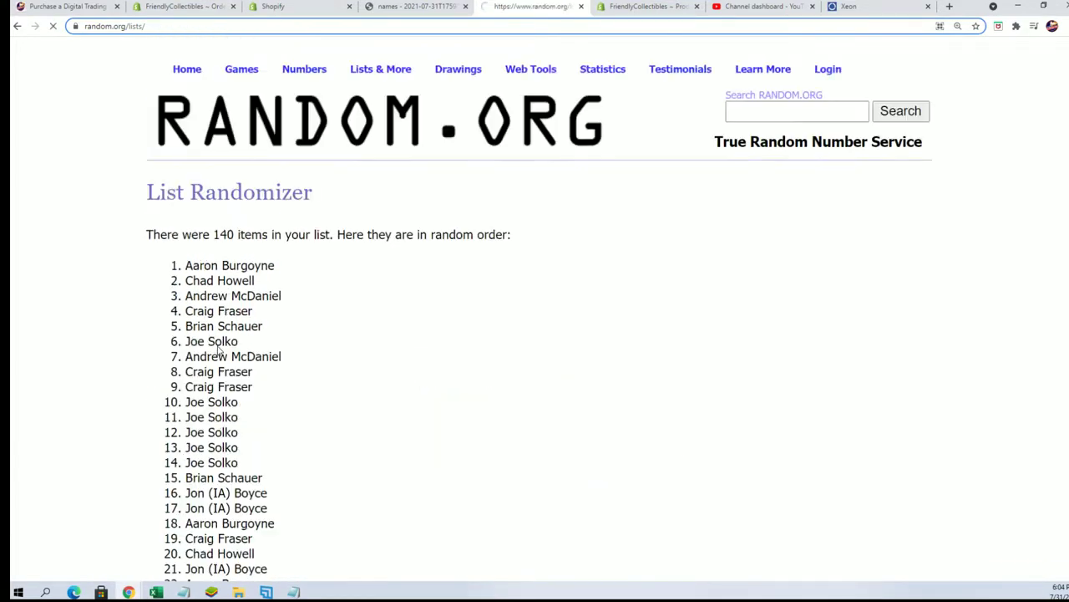
pyautogui.scroll(-10, 187, 415)
pyautogui.scroll(-15, 188, 416)
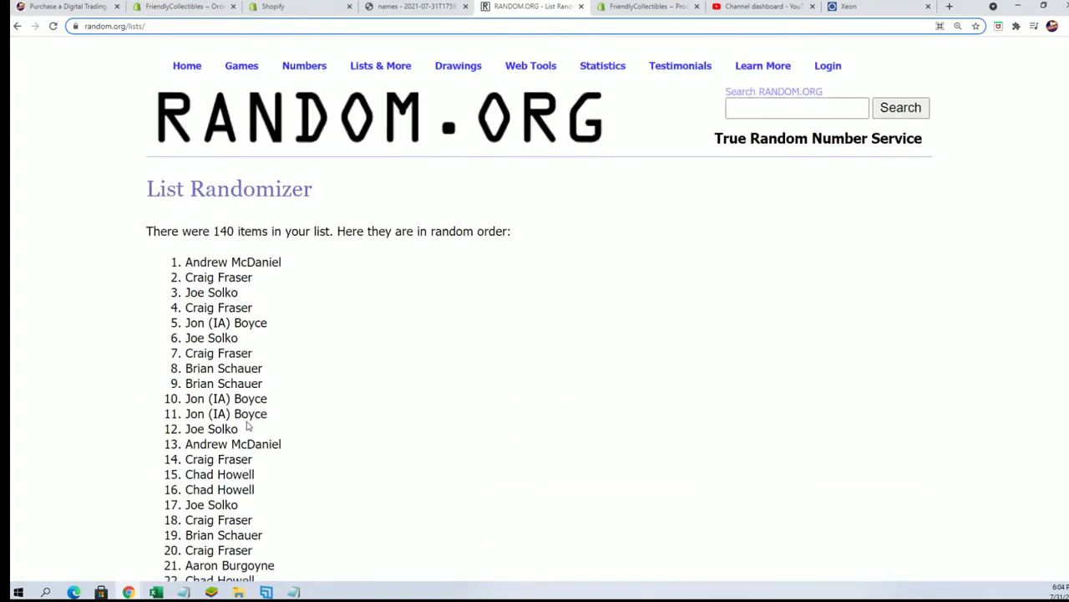
pyautogui.scroll(-15, 115, 473)
pyautogui.scroll(-8, 115, 473)
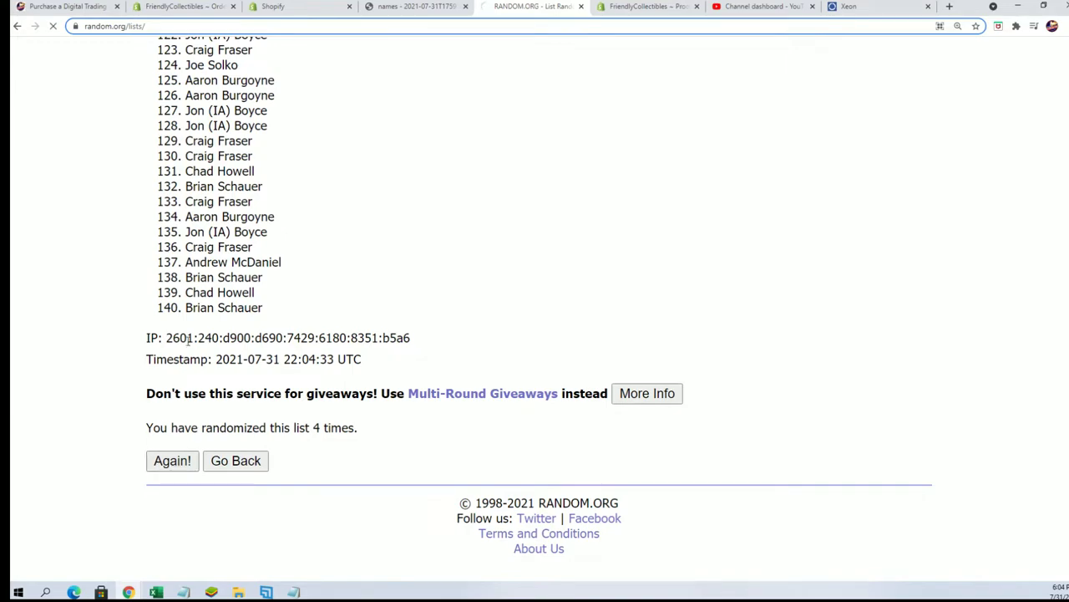
pyautogui.scroll(-15, 203, 417)
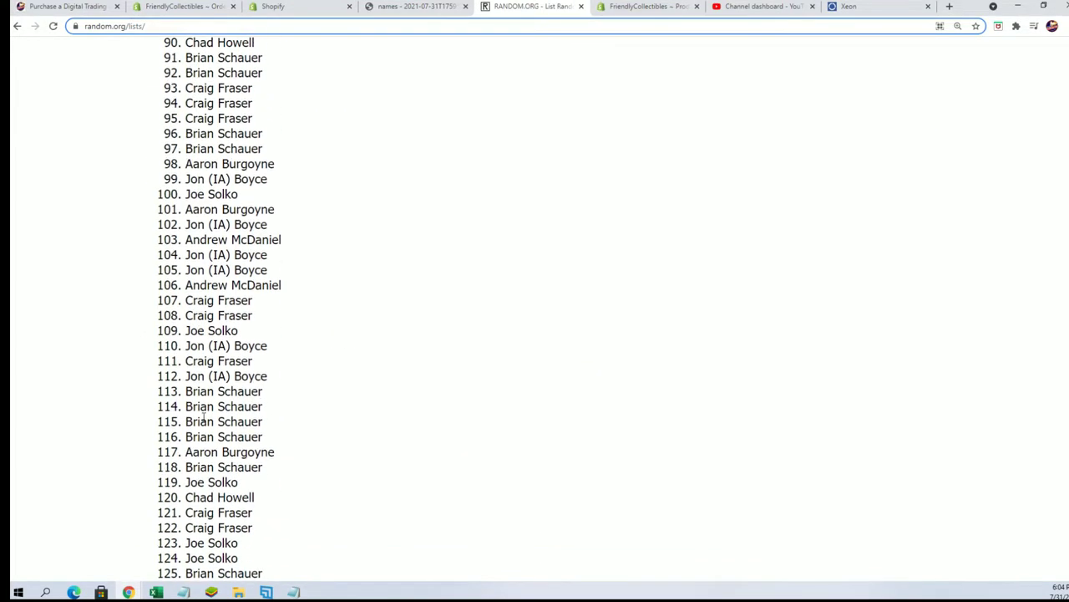
pyautogui.scroll(-6, 203, 417)
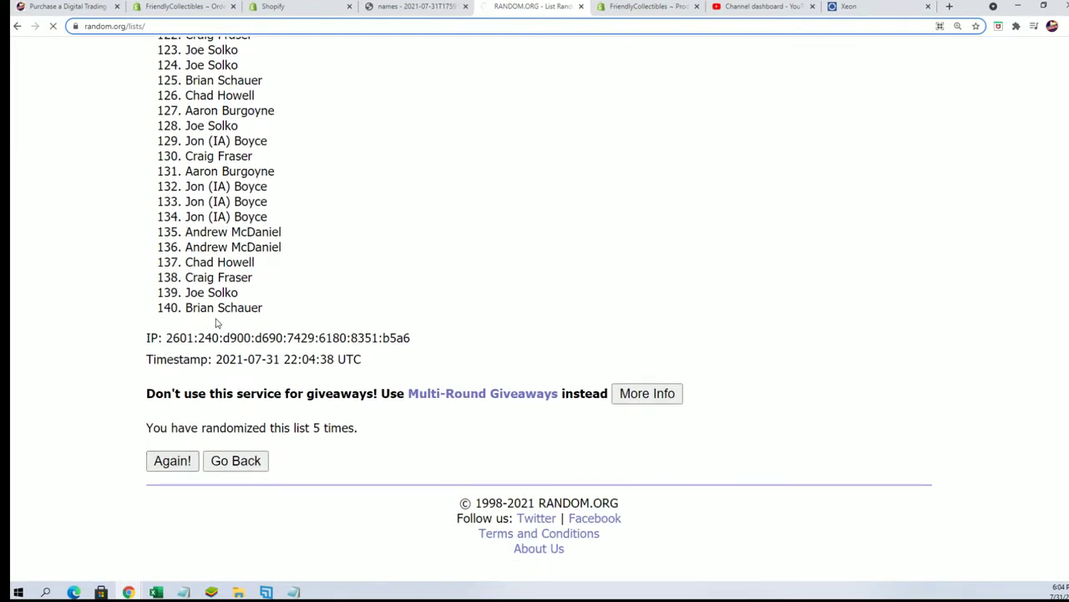
pyautogui.scroll(-20, 242, 401)
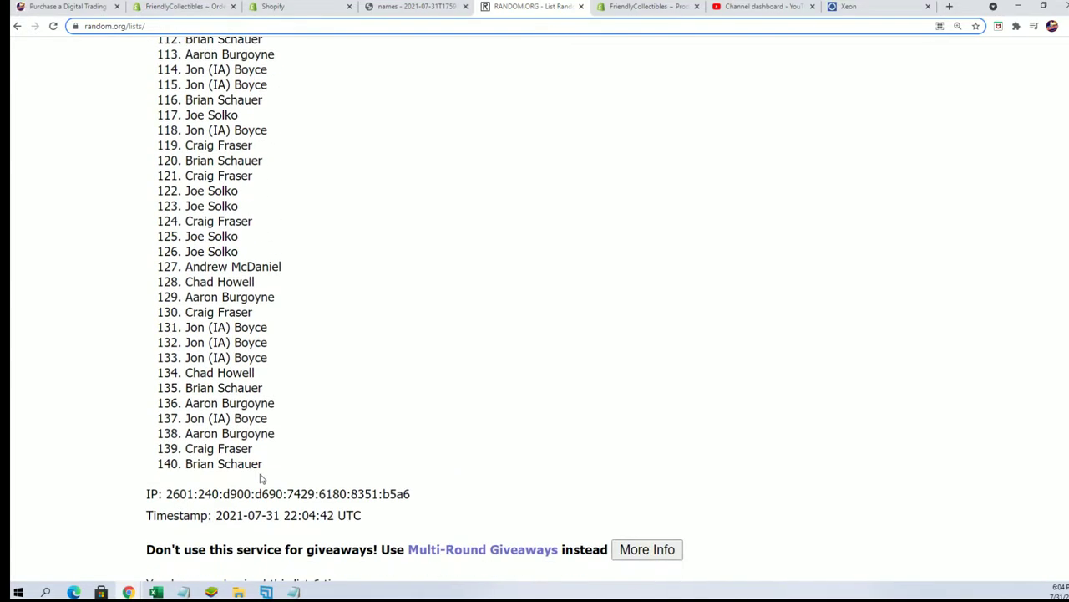
pyautogui.scroll(-2, 260, 478)
pyautogui.click(171, 461)
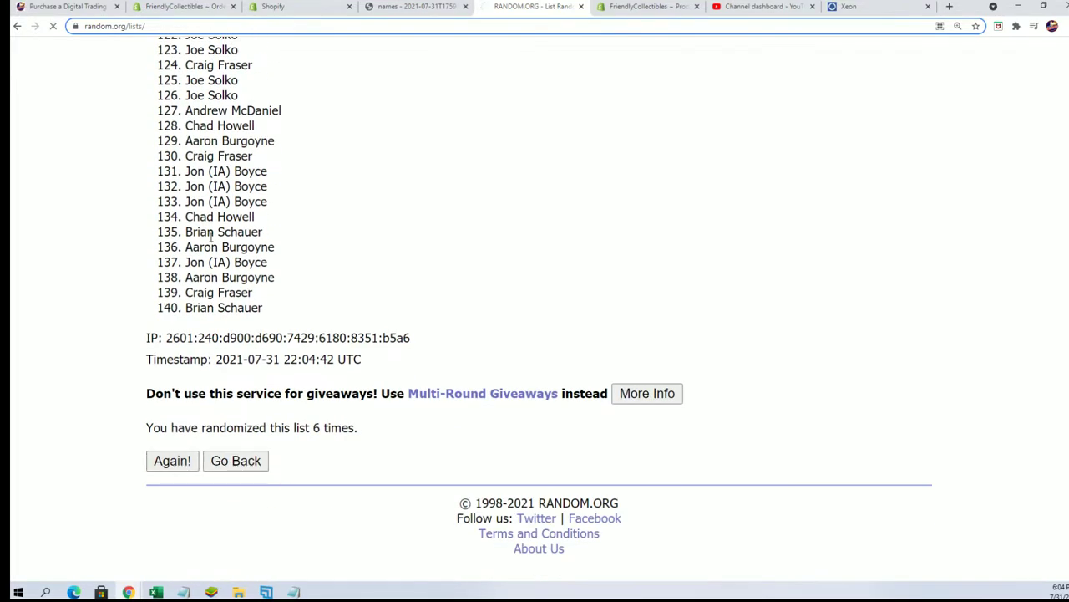
# - Select the final randomized owner-name list in the results
pyautogui.scroll(-2, 293, 245)
pyautogui.moveTo(186, 152); pyautogui.dragTo(264, 200)
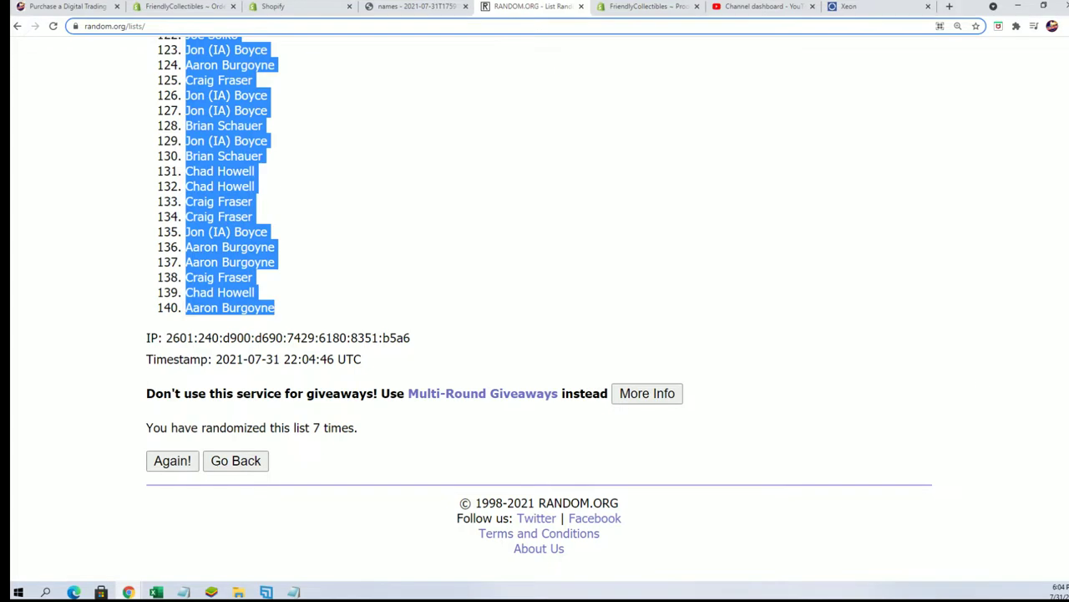
pyautogui.scroll(20, 1061, 94)
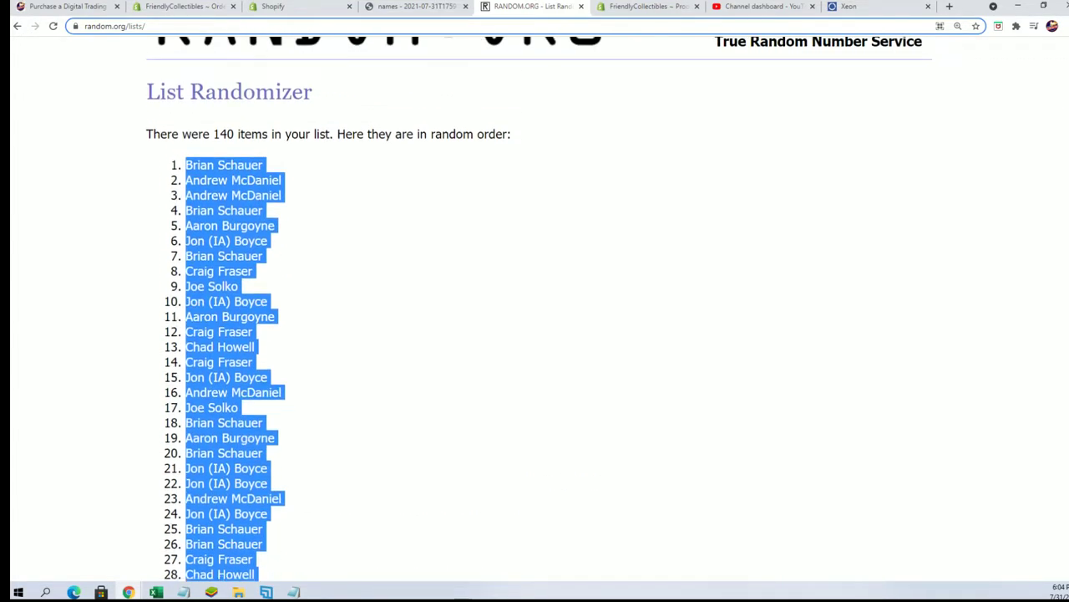
# - Paste the randomized owner names into cell A2 of the MASTER LIST as plain text
pyautogui.hotkey('alt', 'Tab')
pyautogui.moveTo(699, 38)
pyautogui.mouseDown()
pyautogui.moveTo(484, 38)
pyautogui.moveTo(476, 2)
pyautogui.mouseUp()
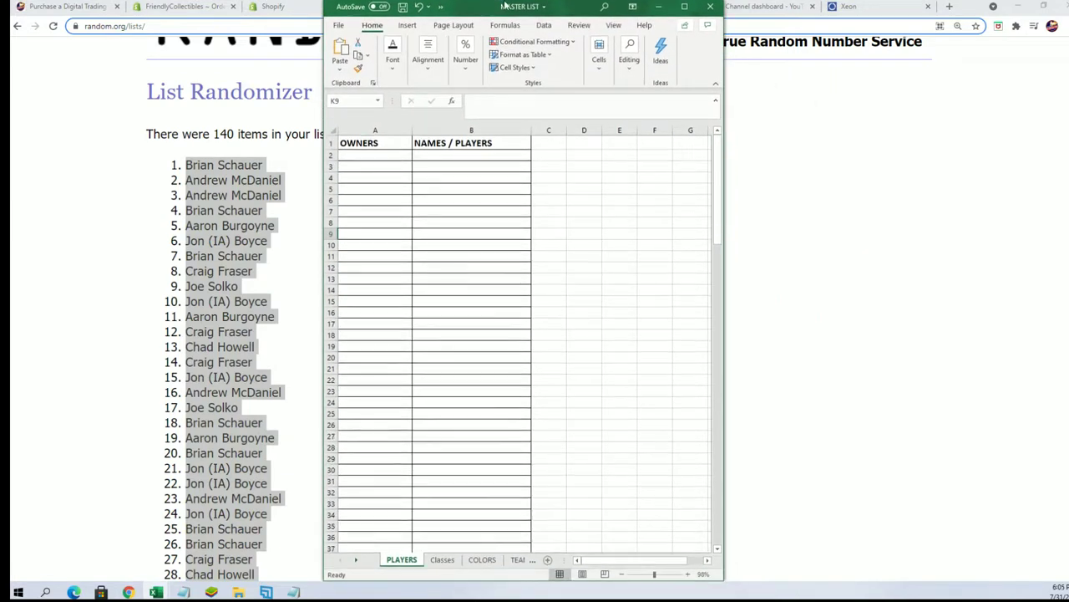
pyautogui.rightClick(368, 156)
pyautogui.click(409, 231)
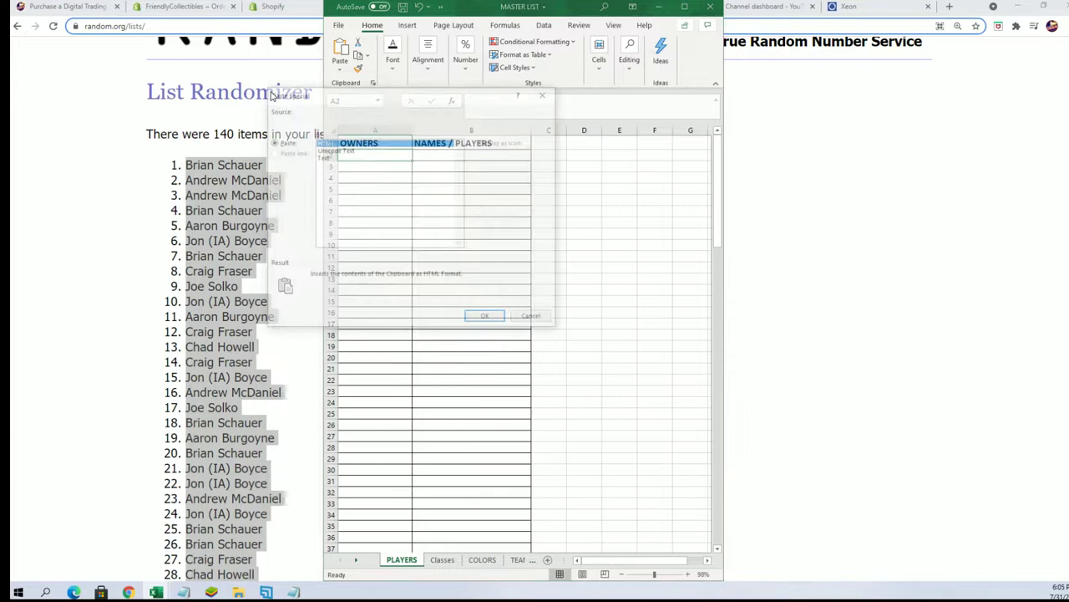
pyautogui.click(321, 158)
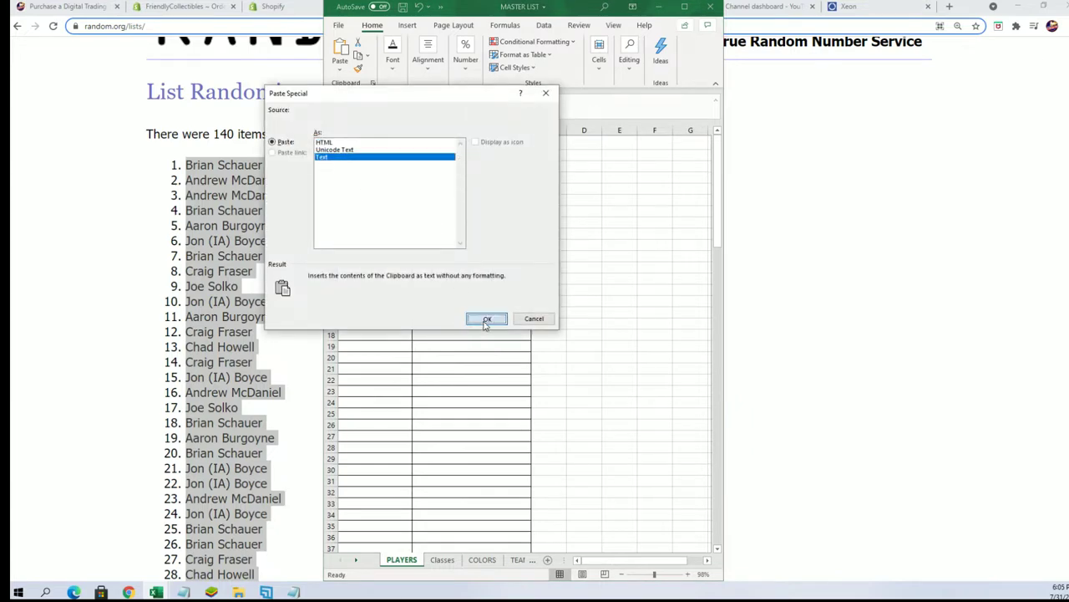
pyautogui.click(485, 319)
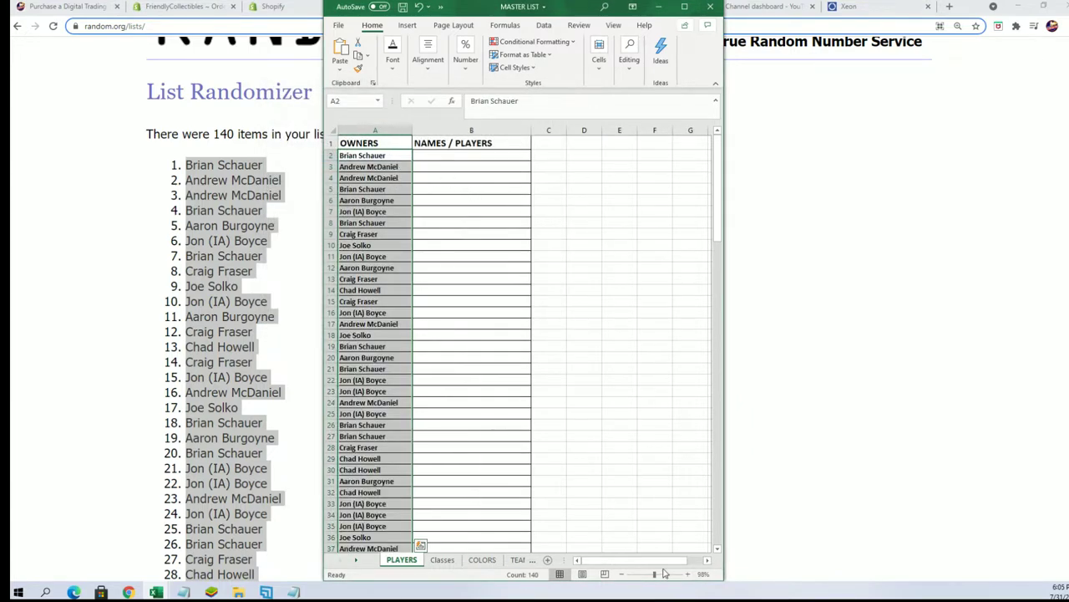
# - Zoom the sheet to about 160% and select cell B2 under NAMES / PLAYERS
pyautogui.moveTo(656, 574); pyautogui.dragTo(659, 574)
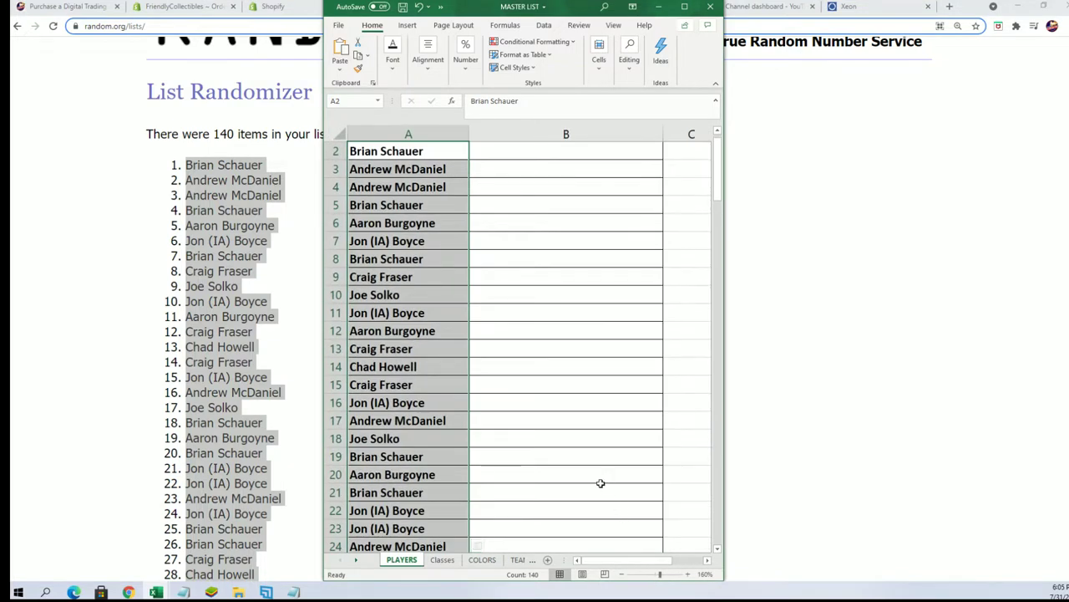
pyautogui.scroll(1, 585, 474)
pyautogui.click(492, 170)
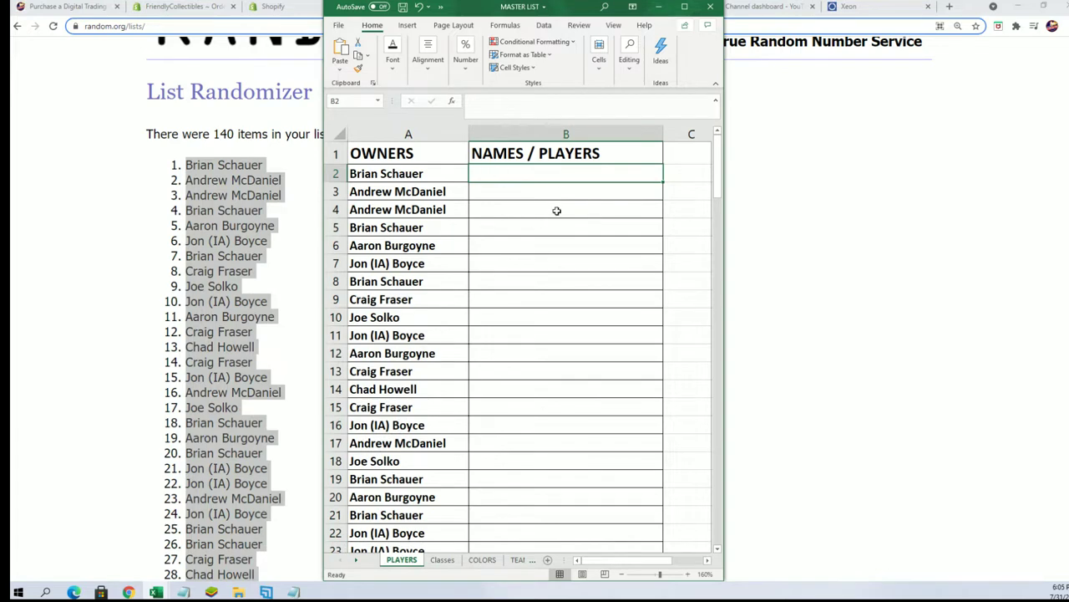
# - Minimize Excel and open a fresh, empty List Randomizer form
pyautogui.click(658, 6)
pyautogui.scroll(2, 501, 71)
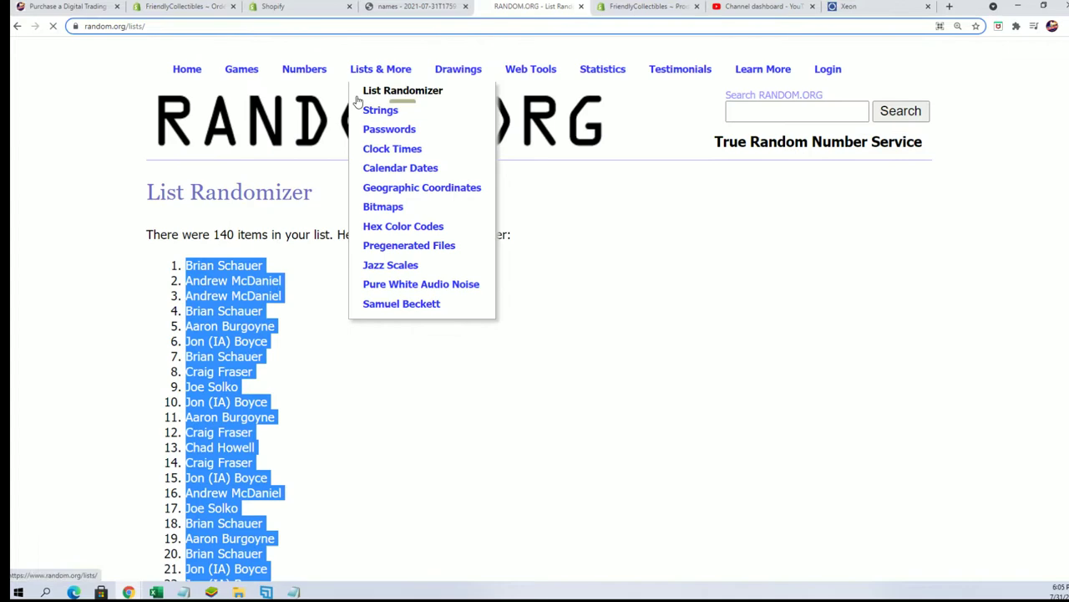
pyautogui.click(382, 91)
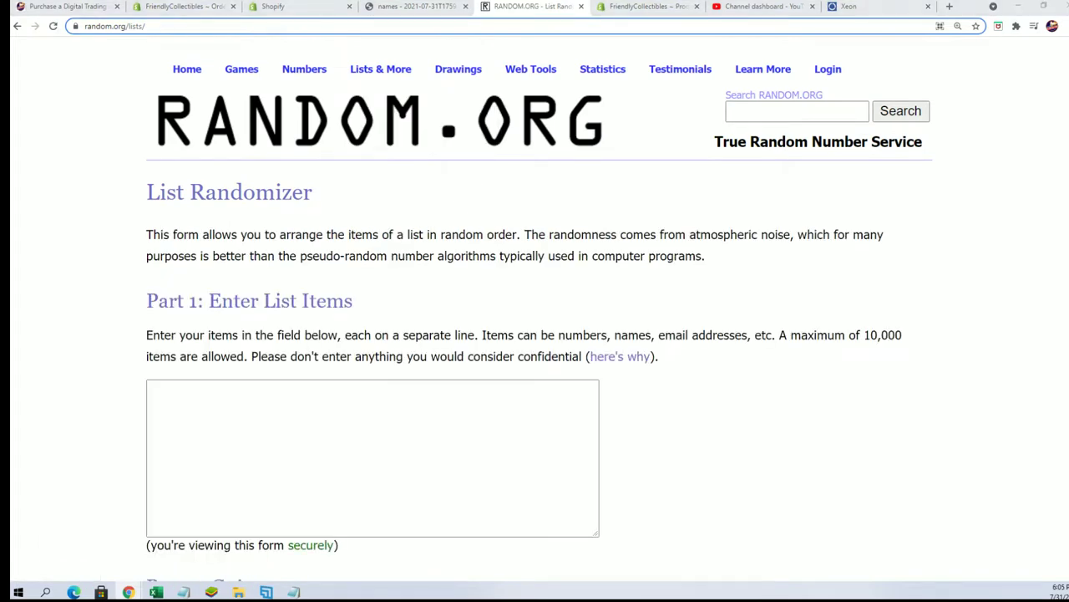
# - In Notepad, delete the leftover owner names below the player list
pyautogui.hotkey('alt', 'Tab')
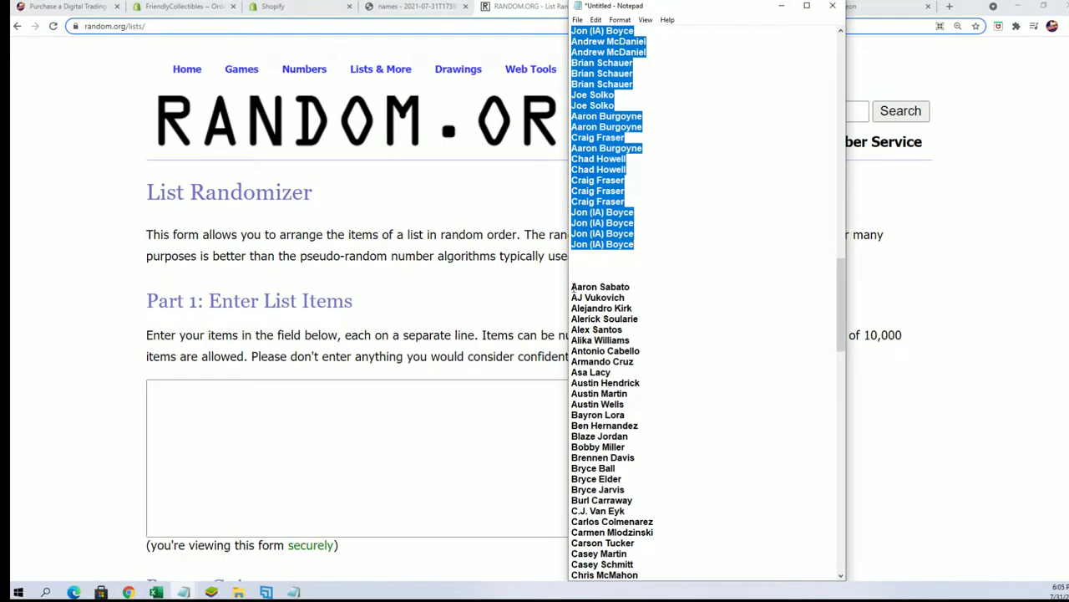
pyautogui.moveTo(571, 286)
pyautogui.mouseDown()
pyautogui.moveTo(656, 581)
pyautogui.moveTo(590, 393)
pyautogui.mouseUp()
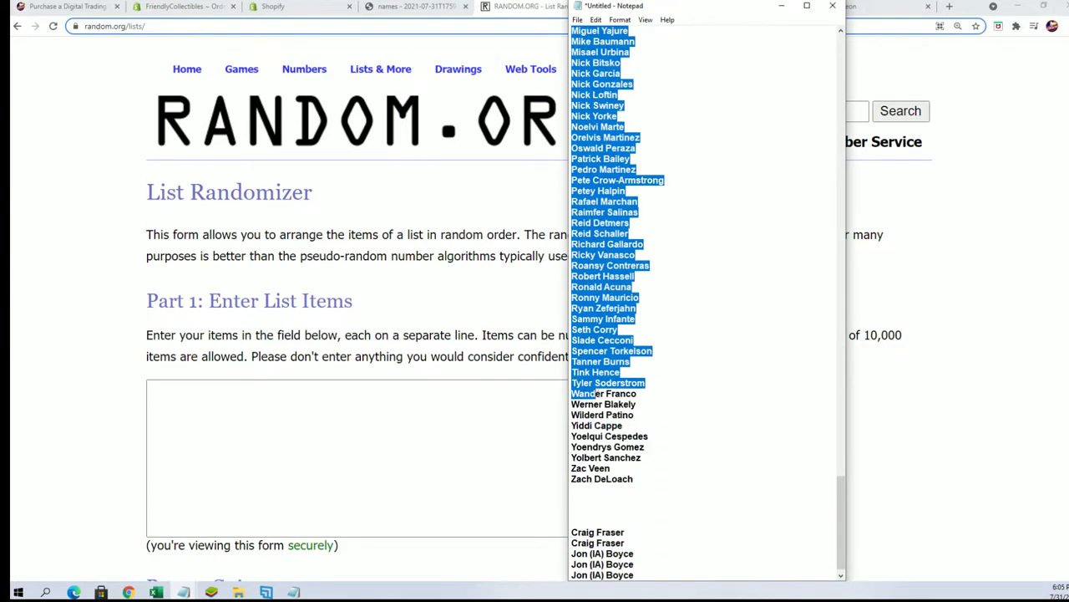
pyautogui.scroll(-1, 629, 447)
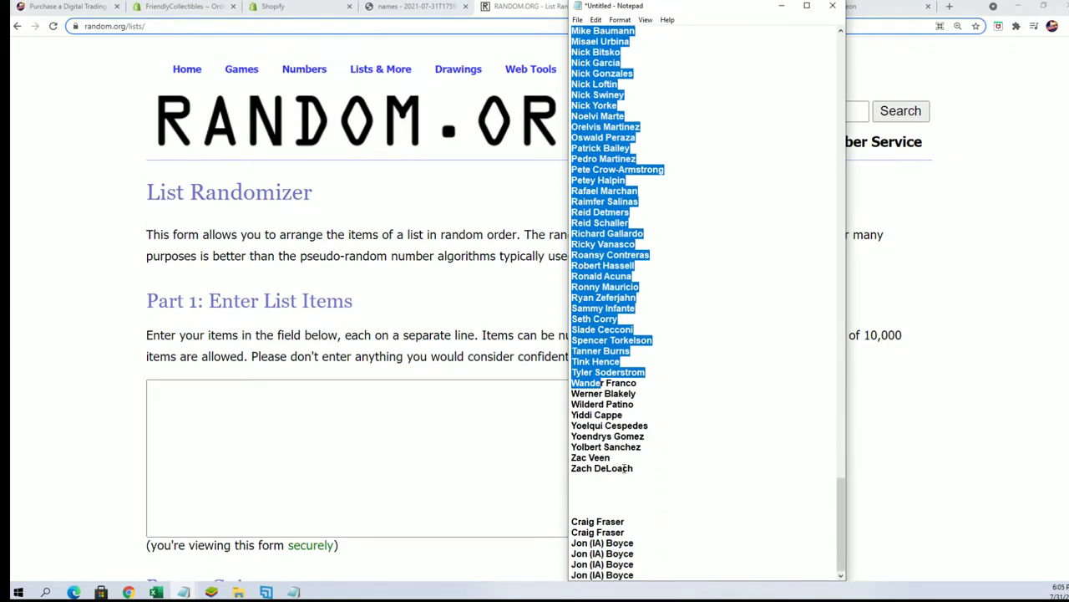
pyautogui.moveTo(638, 573)
pyautogui.mouseDown()
pyautogui.moveTo(572, 566)
pyautogui.moveTo(569, 521)
pyautogui.mouseUp()
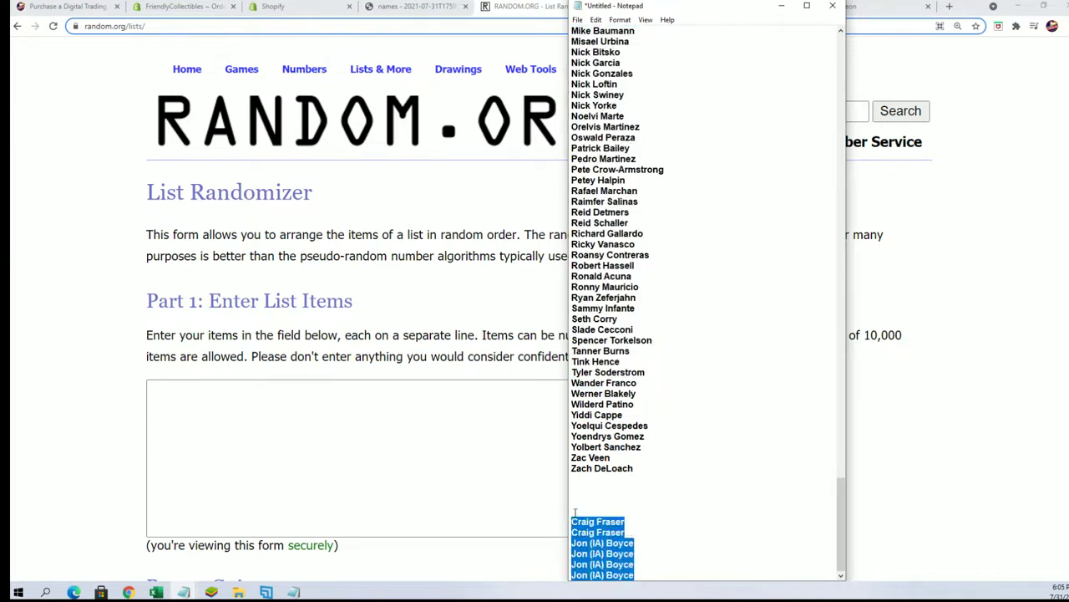
pyautogui.press('Delete')
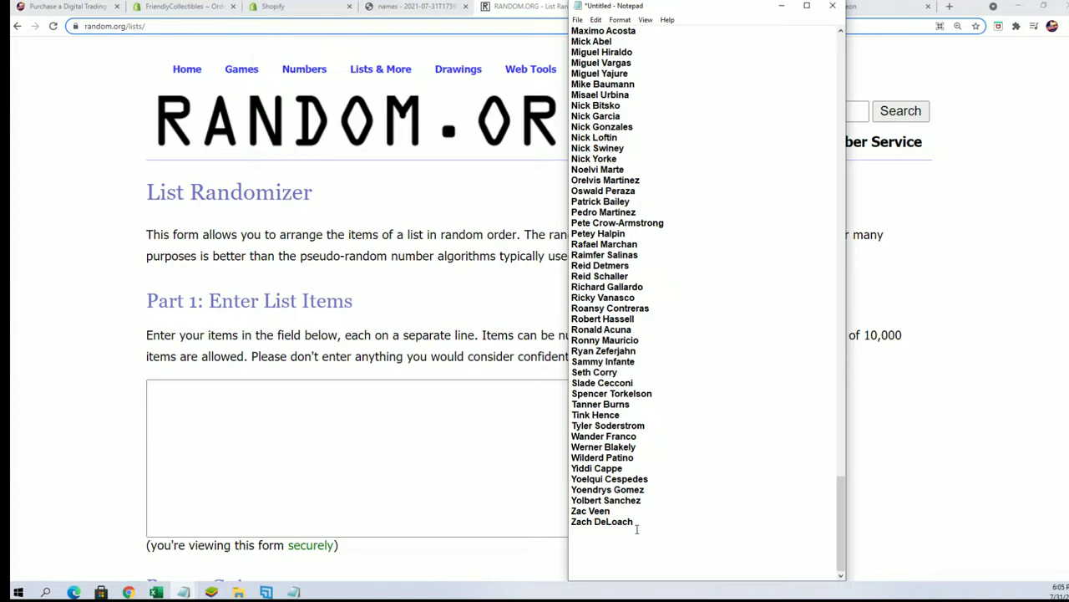
# - Copy the player names from Notepad and paste them into the List Randomizer entry box
pyautogui.moveTo(637, 529)
pyautogui.mouseDown()
pyautogui.moveTo(584, 415)
pyautogui.moveTo(619, 21)
pyautogui.moveTo(585, 573)
pyautogui.moveTo(585, 446)
pyautogui.mouseUp()
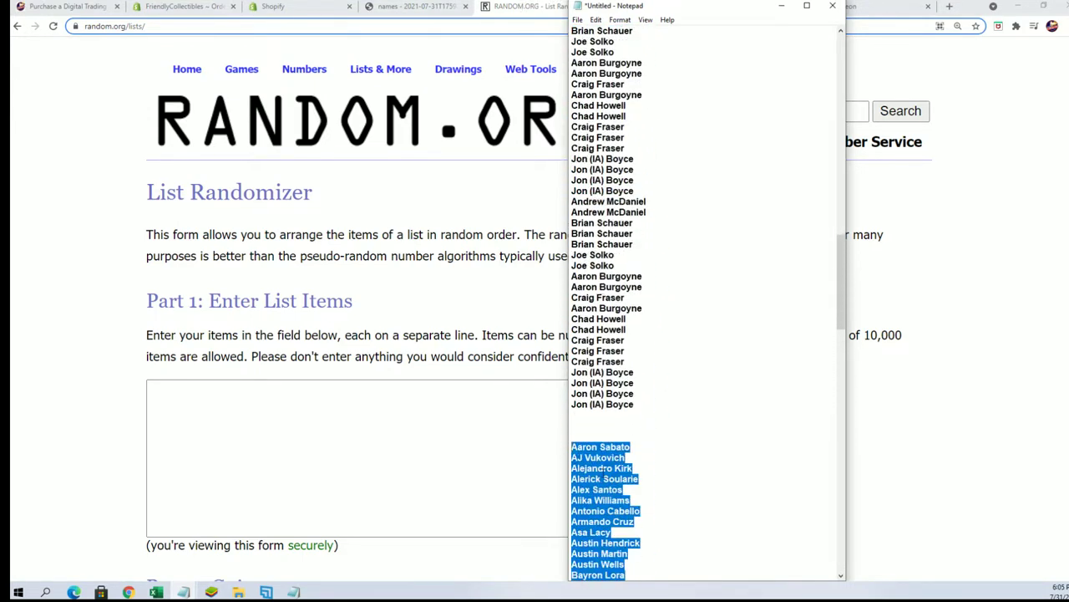
pyautogui.rightClick(603, 471)
pyautogui.click(632, 339)
pyautogui.click(267, 399)
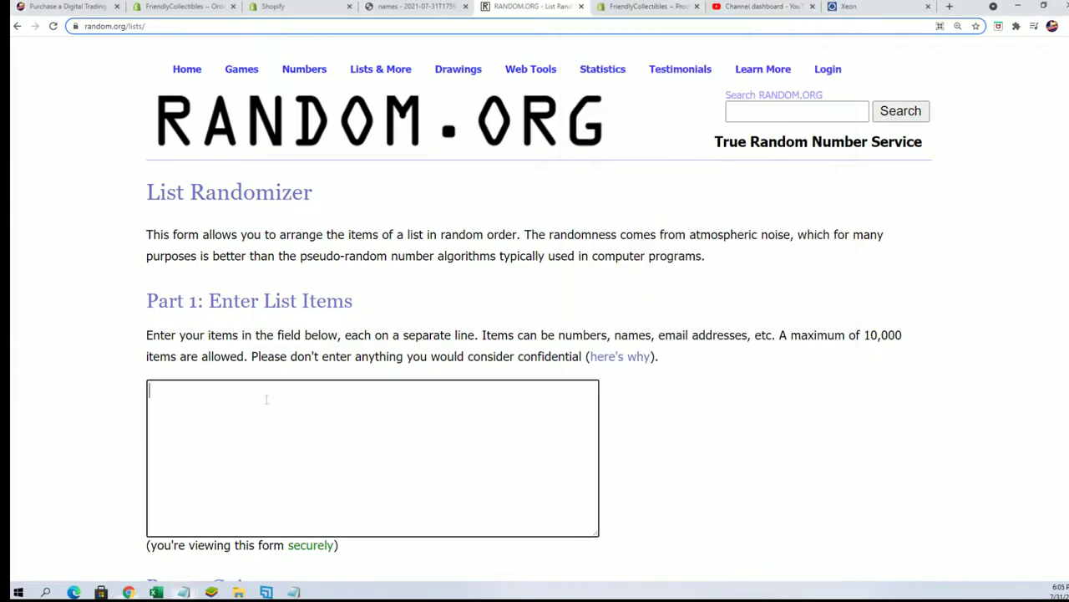
pyautogui.rightClick(267, 399)
pyautogui.click(324, 485)
pyautogui.scroll(-2, 311, 481)
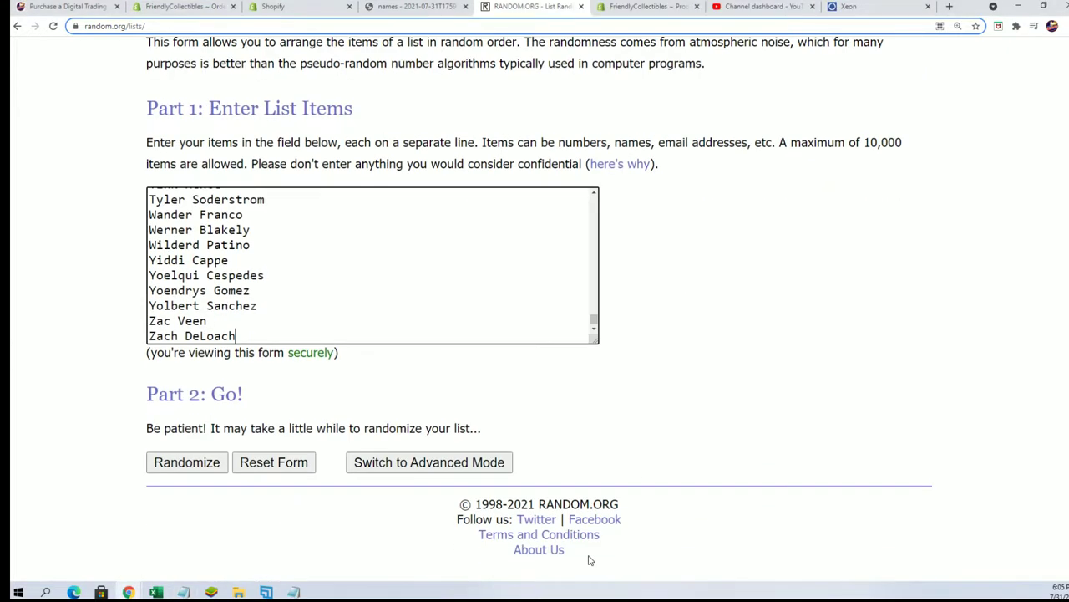
# - Randomize the 140 player names, then reshuffle them three more times with Again!
pyautogui.click(175, 470)
pyautogui.scroll(-8, 174, 485)
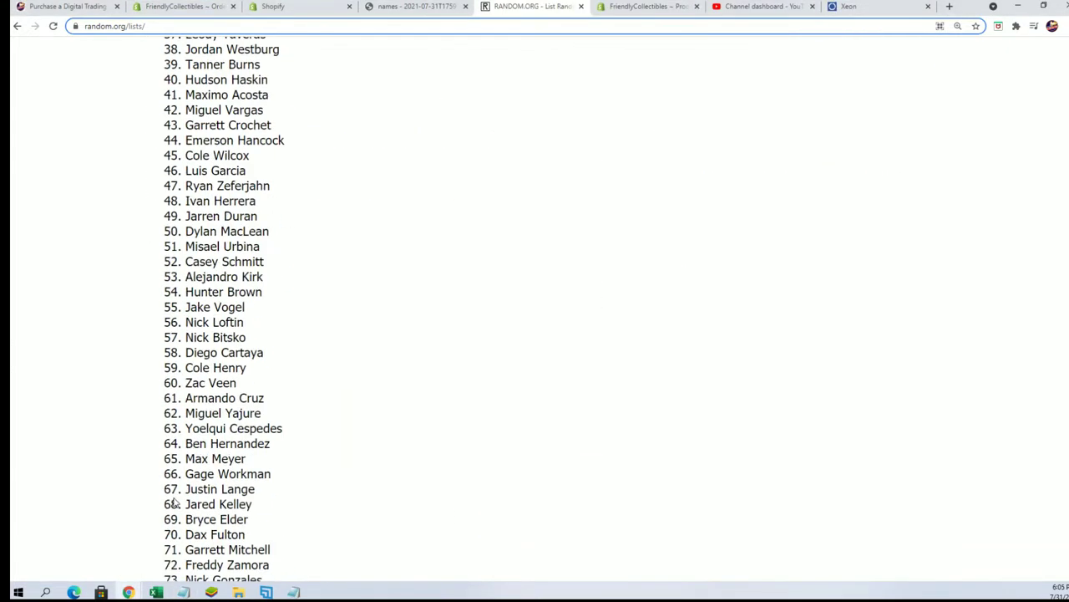
pyautogui.scroll(-15, 174, 501)
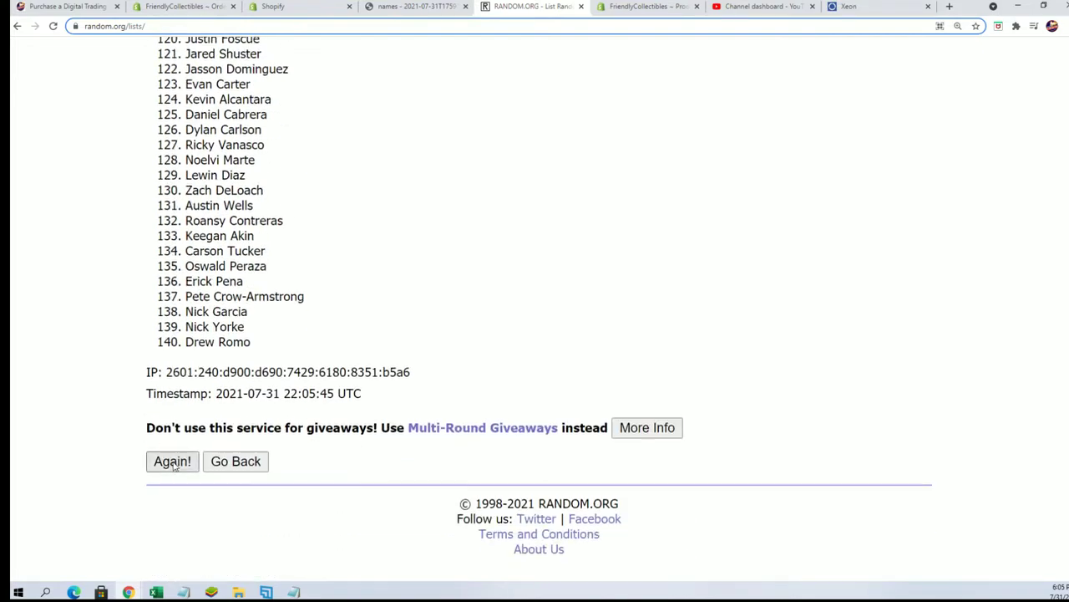
pyautogui.click(173, 463)
pyautogui.scroll(-16, 178, 509)
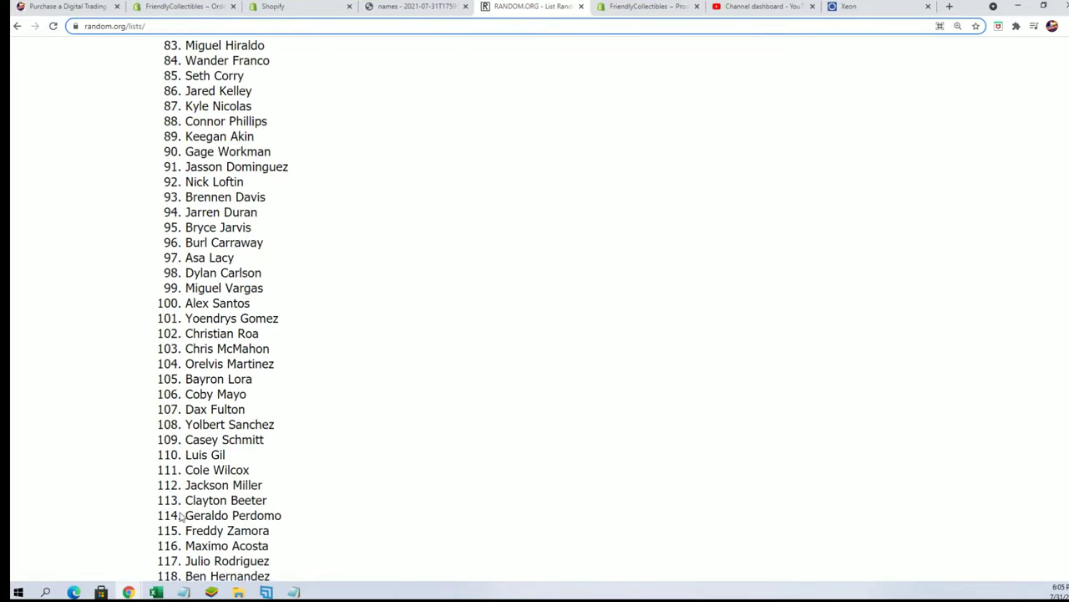
pyautogui.scroll(-7, 179, 516)
pyautogui.click(171, 461)
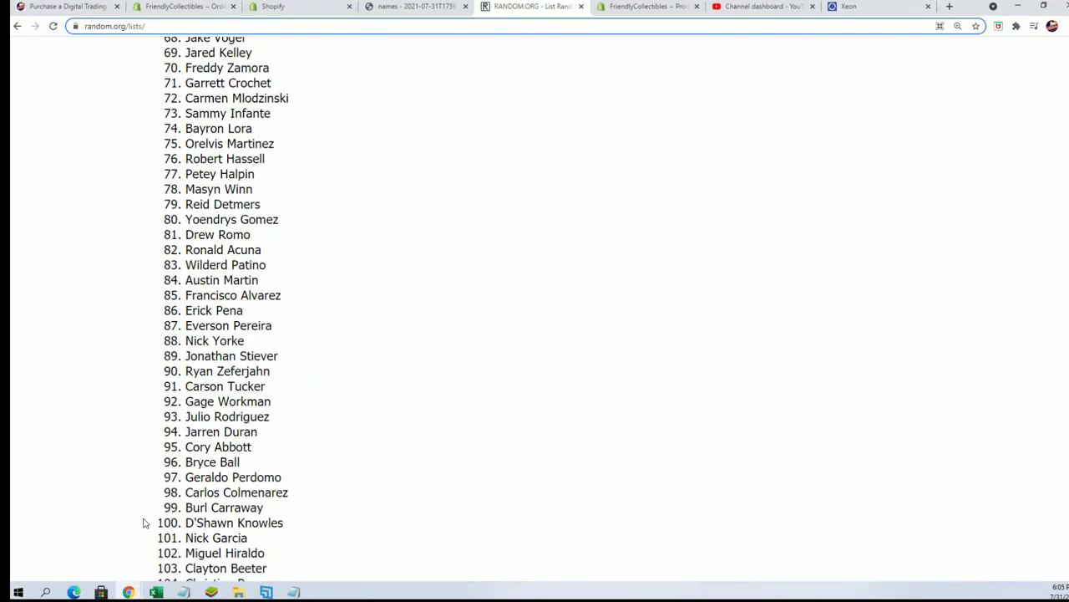
pyautogui.scroll(-3, 134, 532)
pyautogui.click(153, 460)
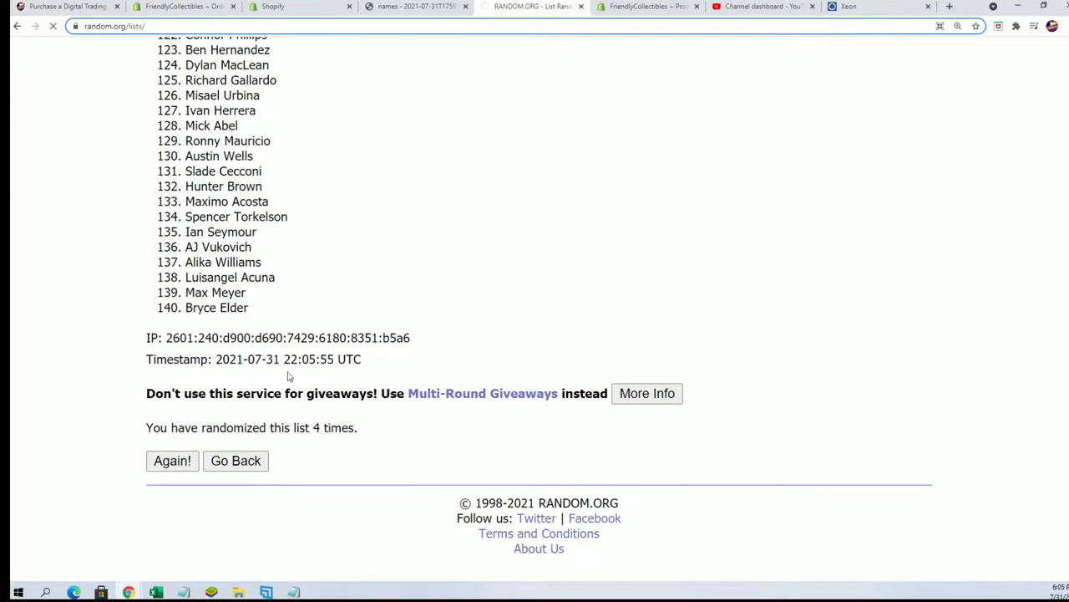
pyautogui.scroll(-20, 227, 473)
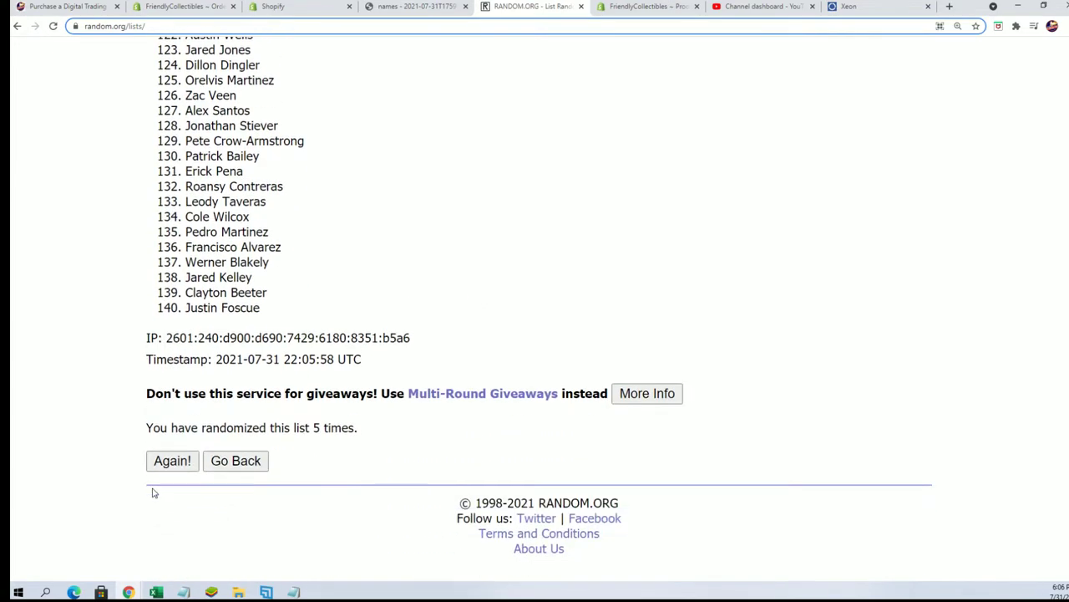
pyautogui.scroll(-20, 176, 519)
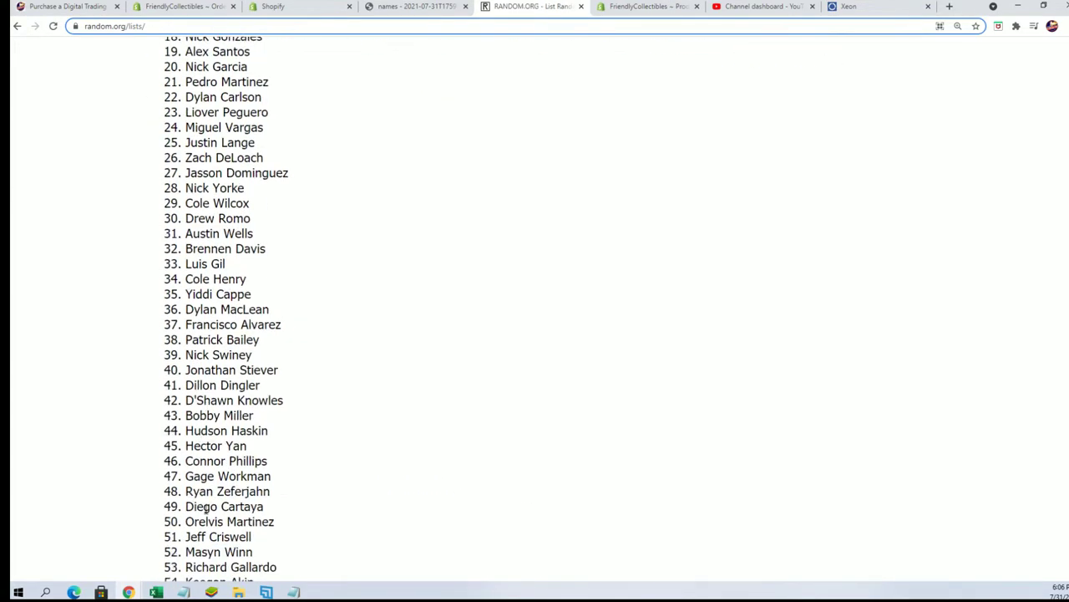
pyautogui.scroll(-2, 177, 519)
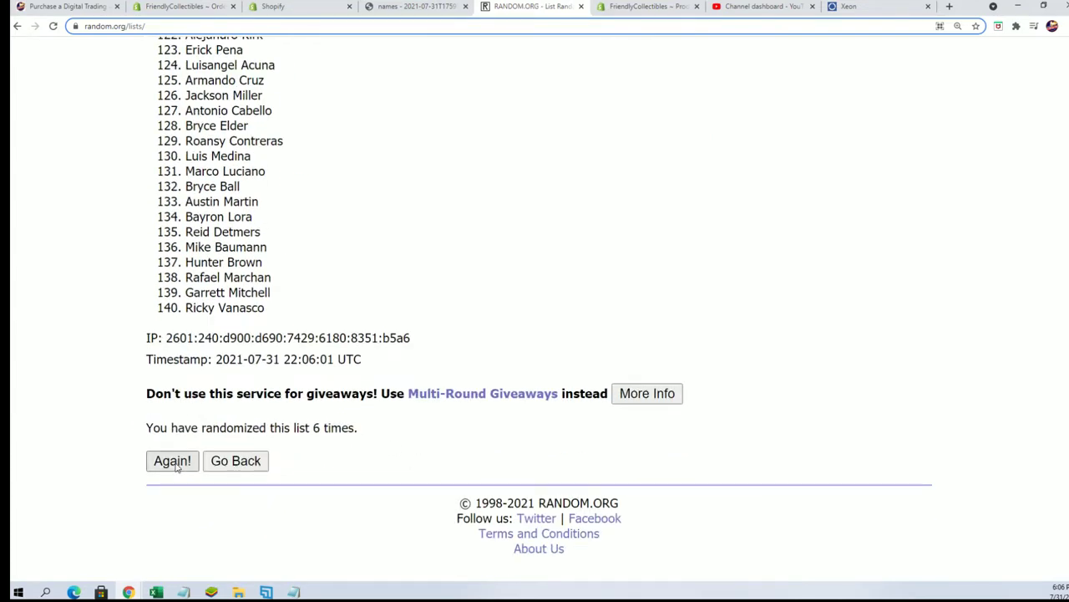
# - Reshuffle the players once more, then select and copy the whole randomized list
pyautogui.click(177, 466)
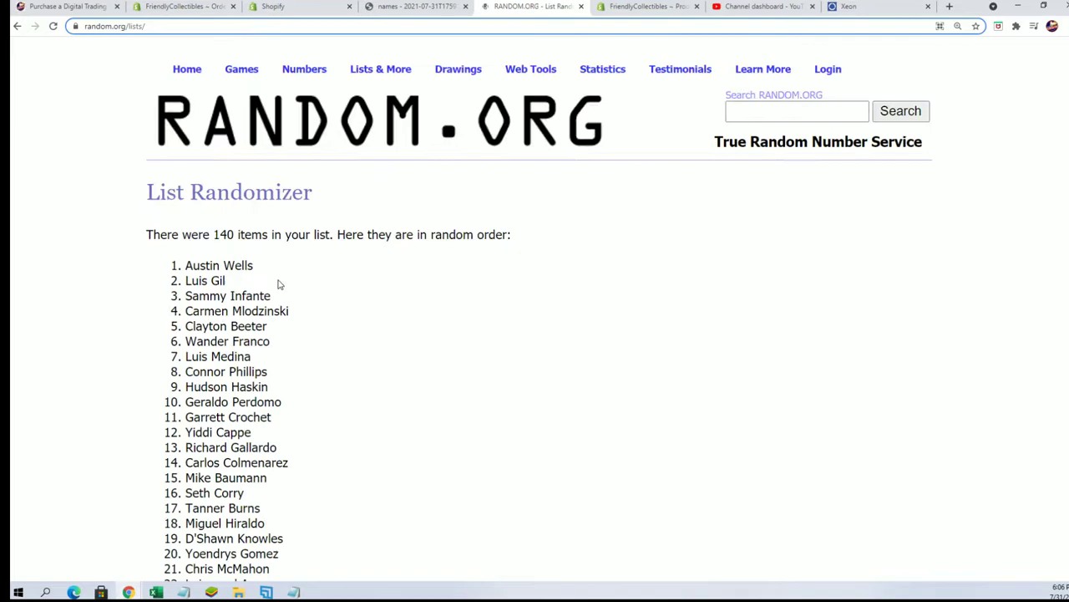
pyautogui.moveTo(255, 266)
pyautogui.mouseDown()
pyautogui.moveTo(276, 351)
pyautogui.moveTo(288, 578)
pyautogui.moveTo(318, 380)
pyautogui.moveTo(296, 289)
pyautogui.moveTo(298, 309)
pyautogui.mouseUp()
pyautogui.rightClick(251, 286)
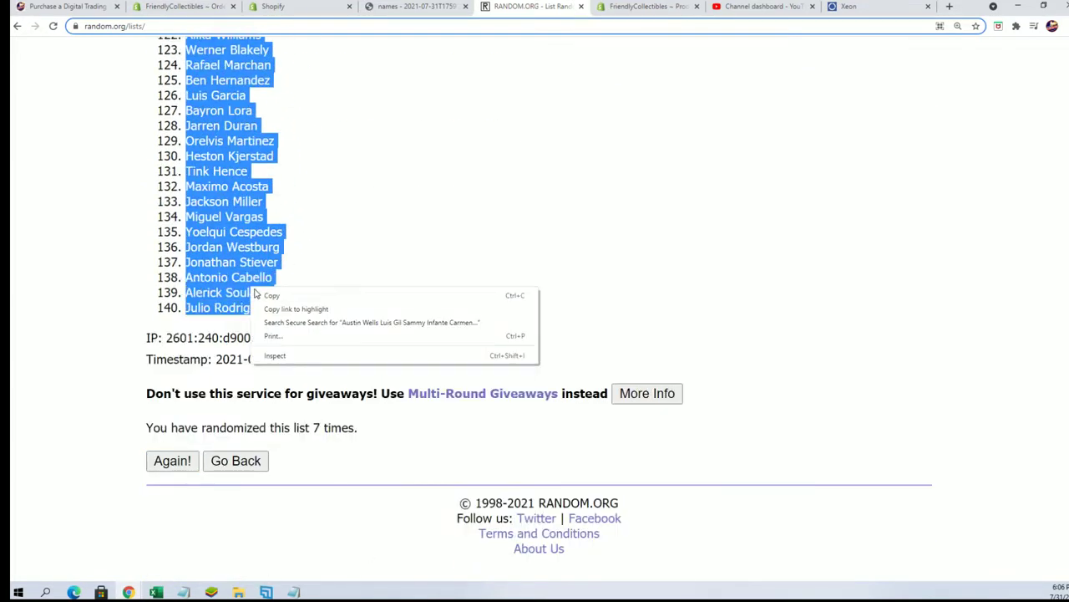
pyautogui.click(267, 294)
pyautogui.scroll(20, 306, 313)
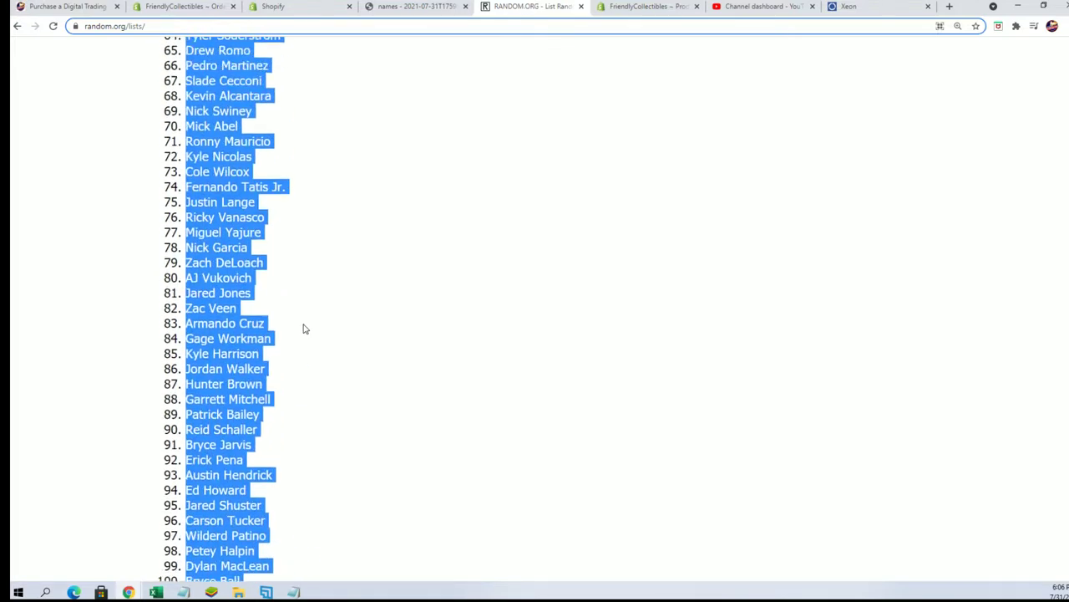
pyautogui.scroll(5, 300, 331)
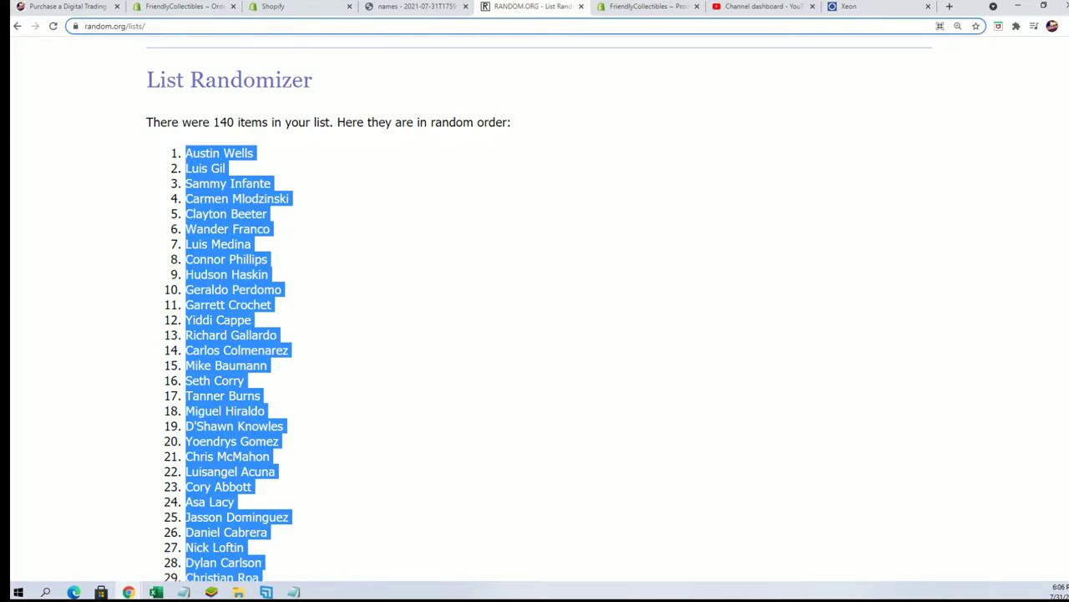
# - Paste the randomized player names into cell B2 of the MASTER LIST as plain text
pyautogui.hotkey('alt', 'Tab')
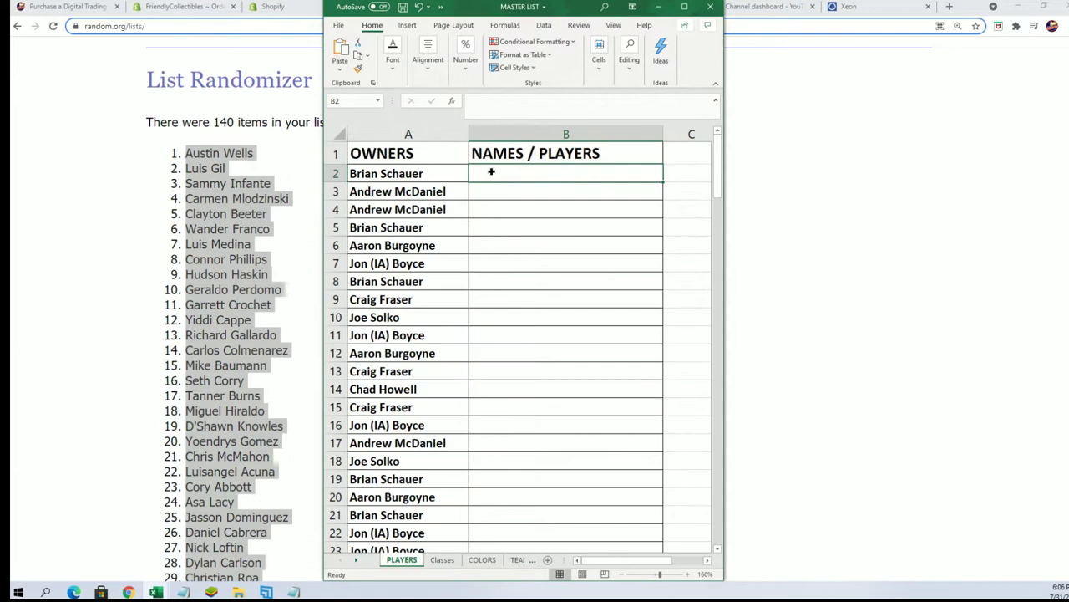
pyautogui.rightClick(491, 172)
pyautogui.click(532, 246)
pyautogui.click(441, 193)
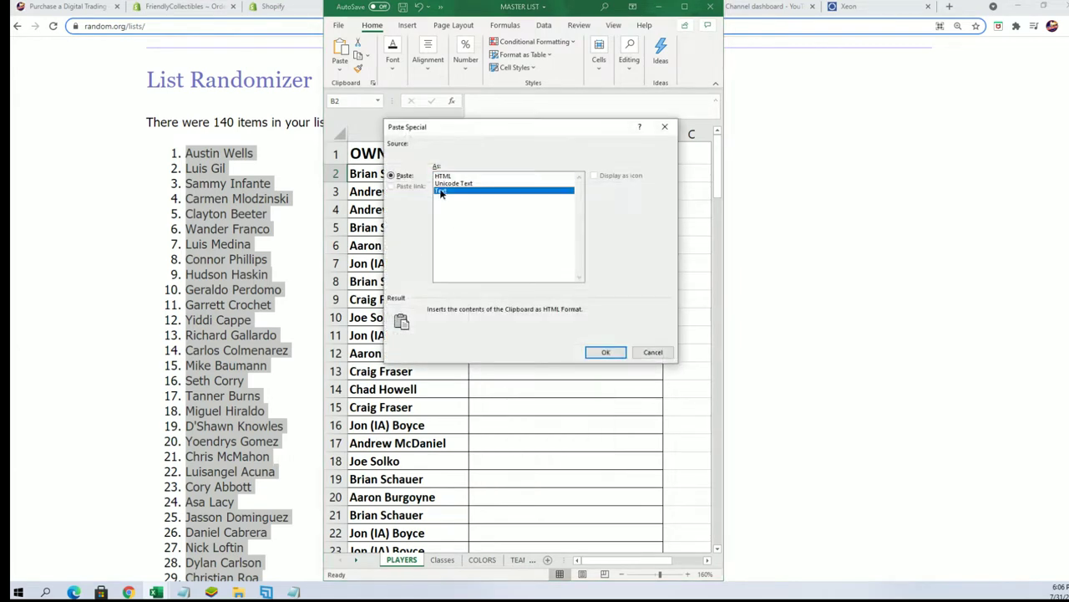
pyautogui.click(603, 354)
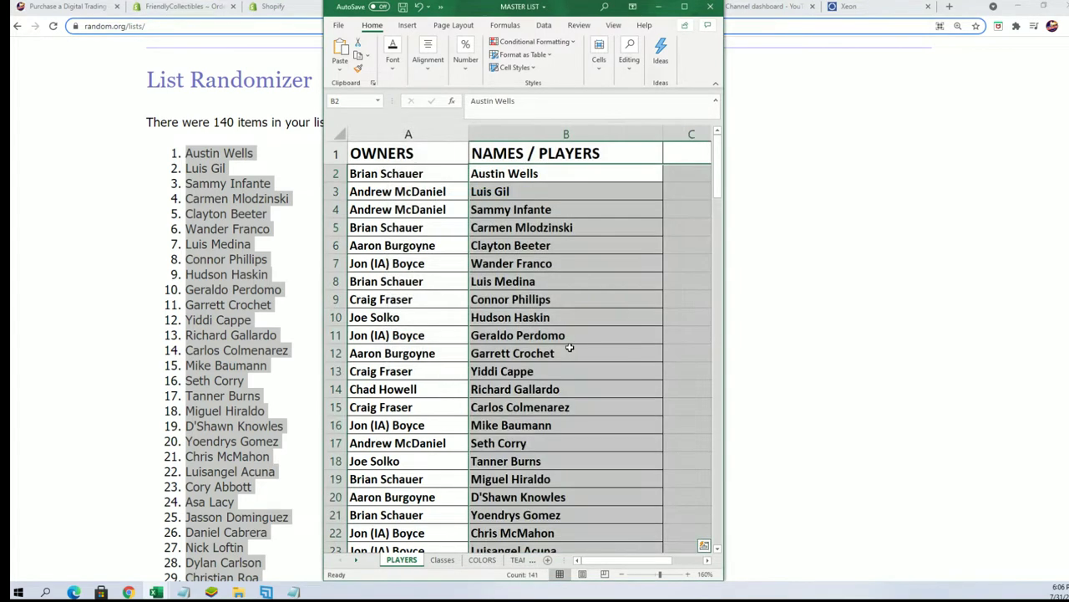
# - Check the owner-player pairs in rows 25 through 54
pyautogui.click(522, 263)
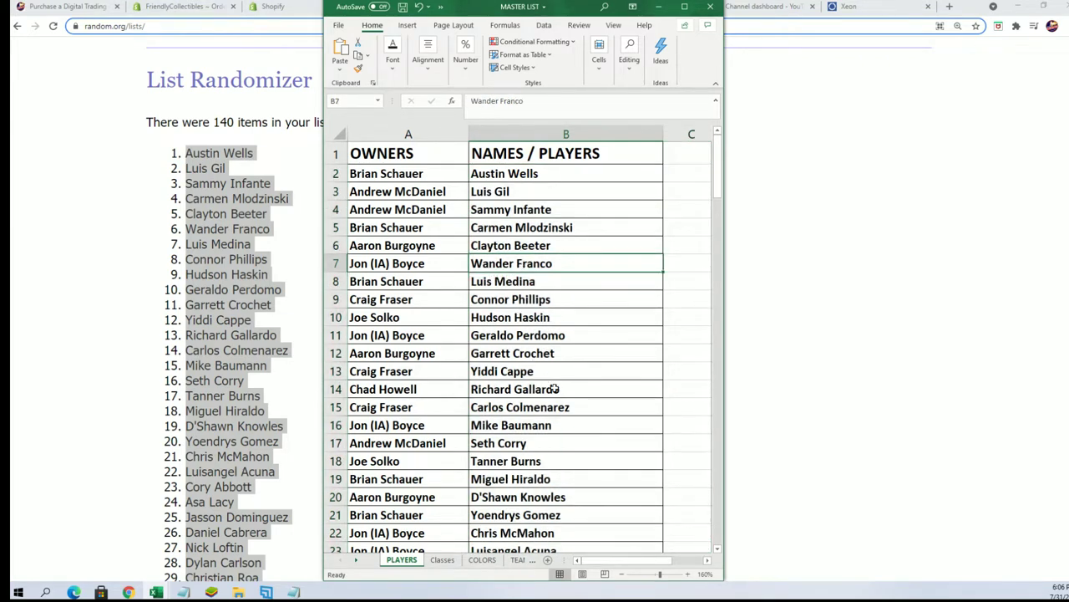
pyautogui.scroll(-1, 555, 389)
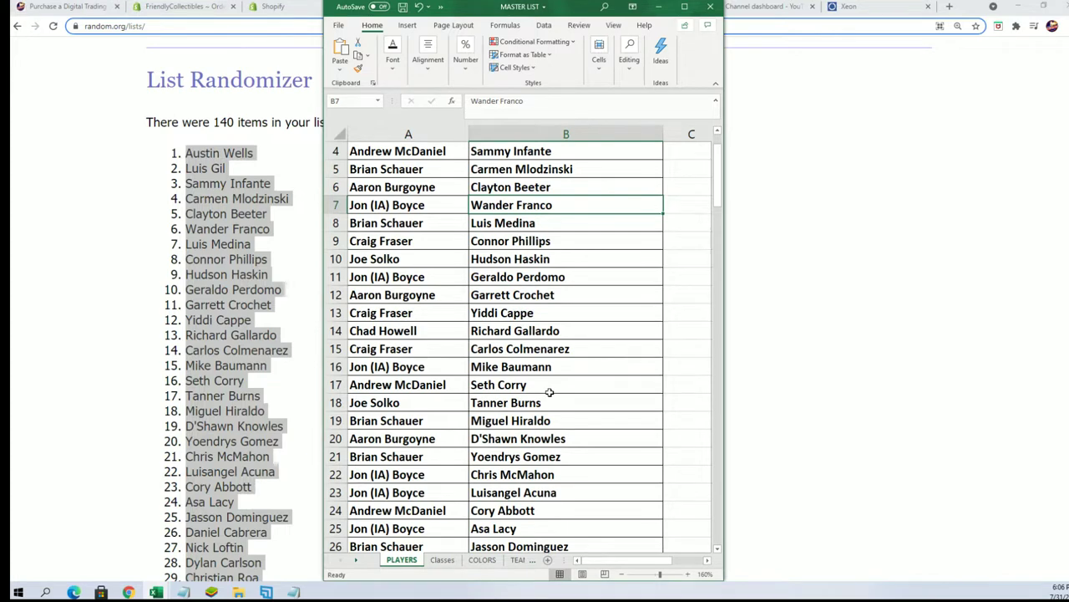
pyautogui.scroll(-2, 550, 392)
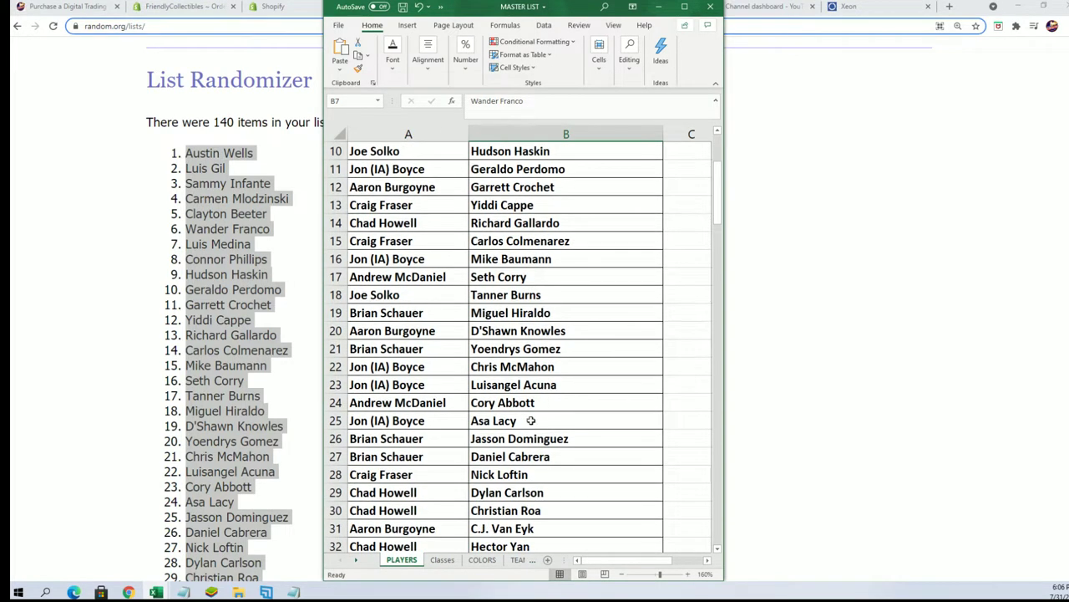
pyautogui.click(531, 420)
pyautogui.scroll(-2, 500, 449)
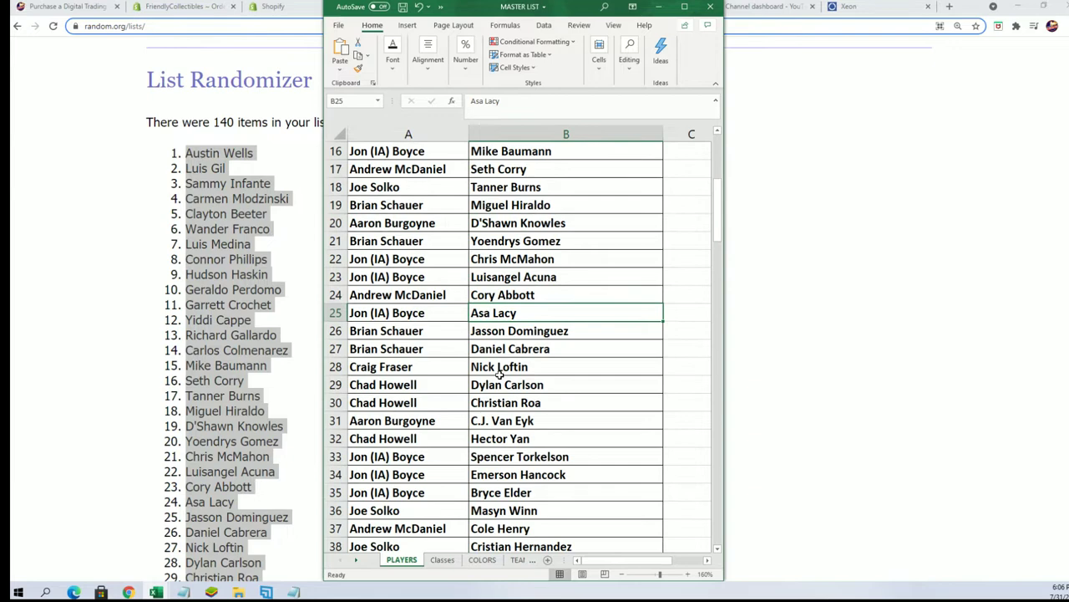
pyautogui.click(445, 330)
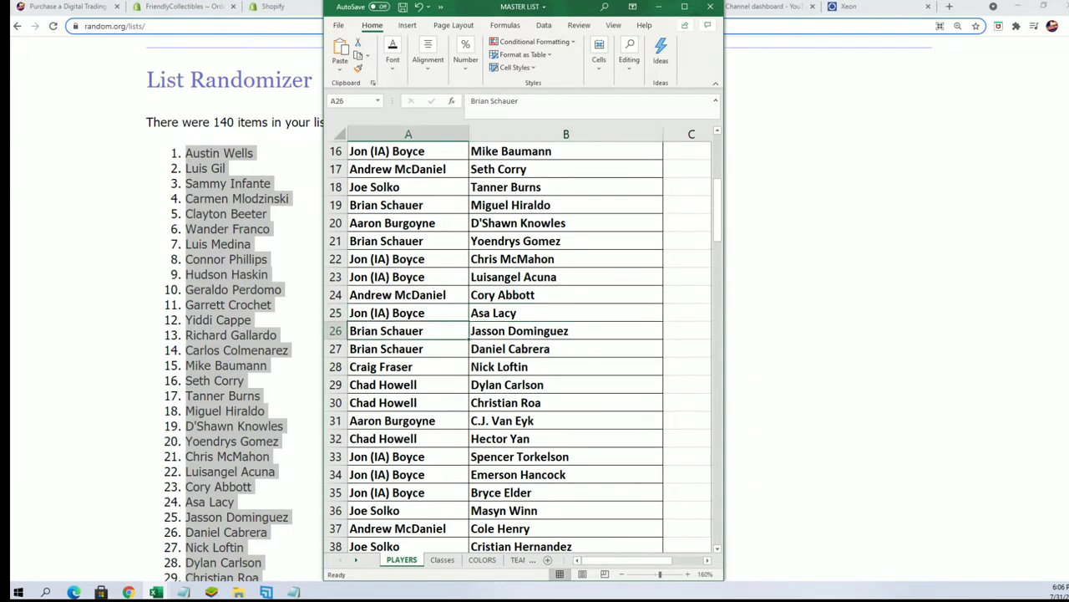
pyautogui.click(452, 457)
pyautogui.scroll(-3, 636, 454)
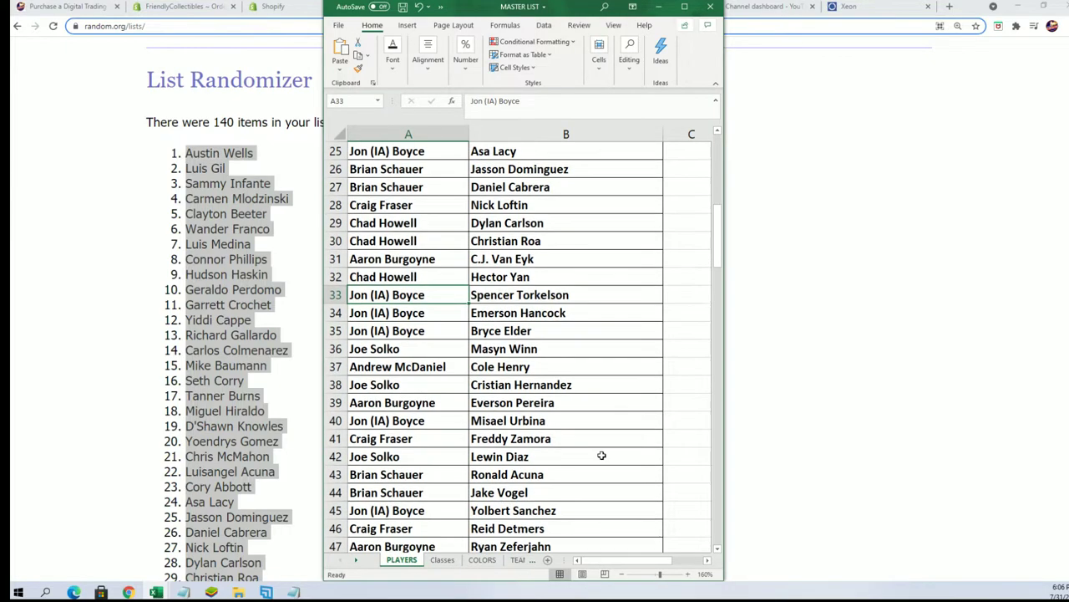
pyautogui.scroll(-2, 599, 454)
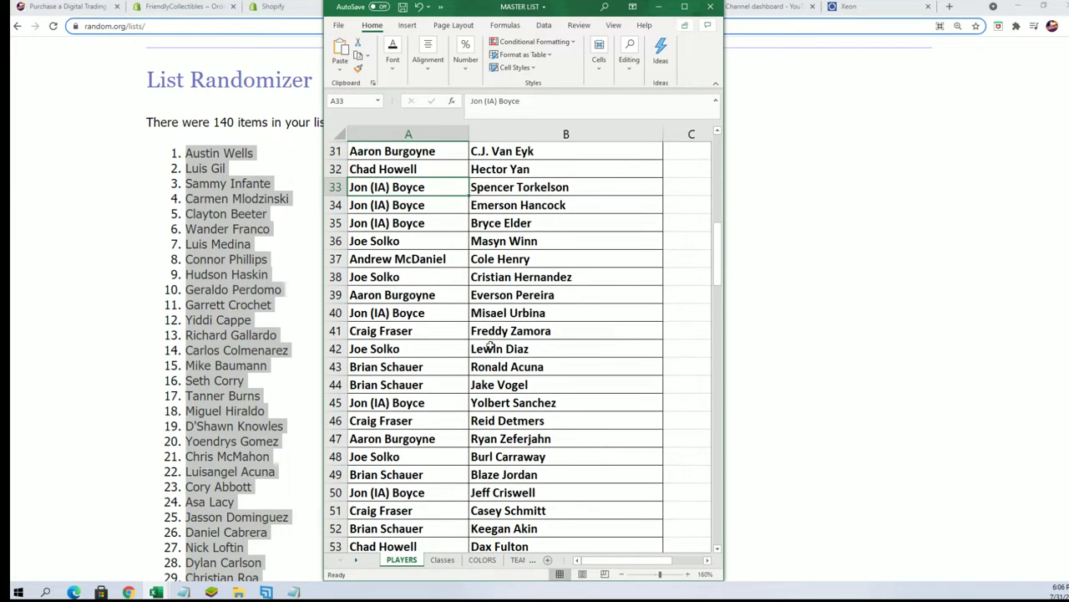
pyautogui.click(496, 362)
pyautogui.scroll(-3, 548, 403)
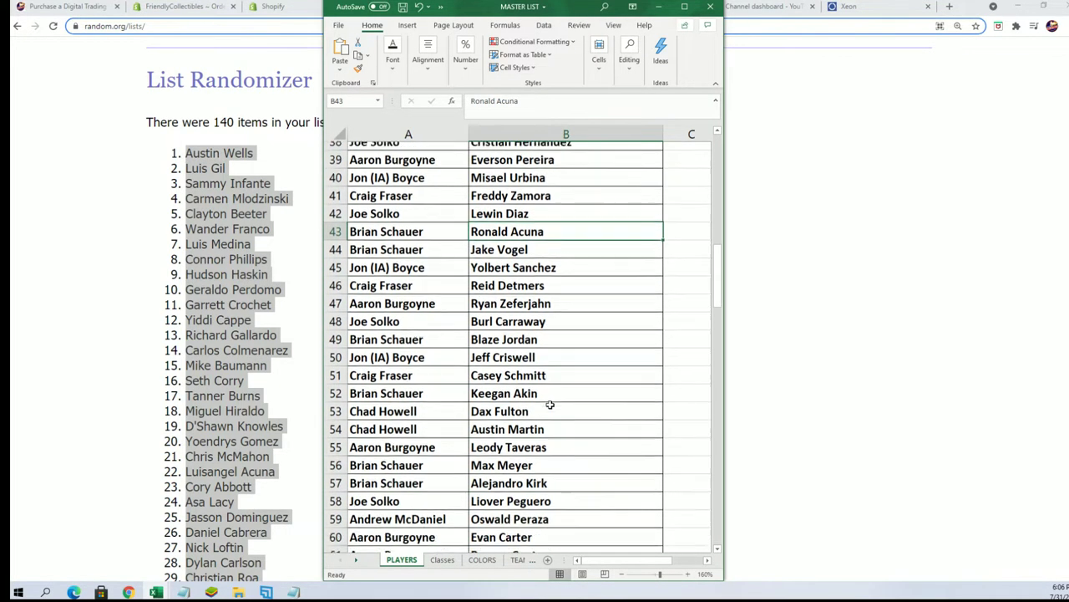
pyautogui.click(550, 404)
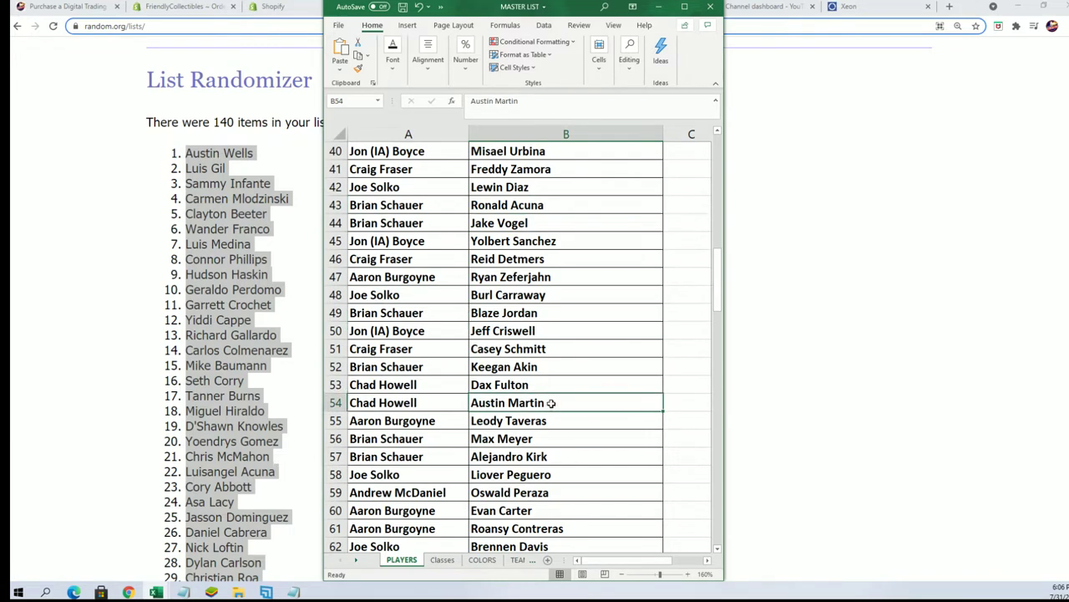
# - Scroll through the remaining rows down to row 141 to confirm every player has an owner
pyautogui.scroll(-2, 552, 403)
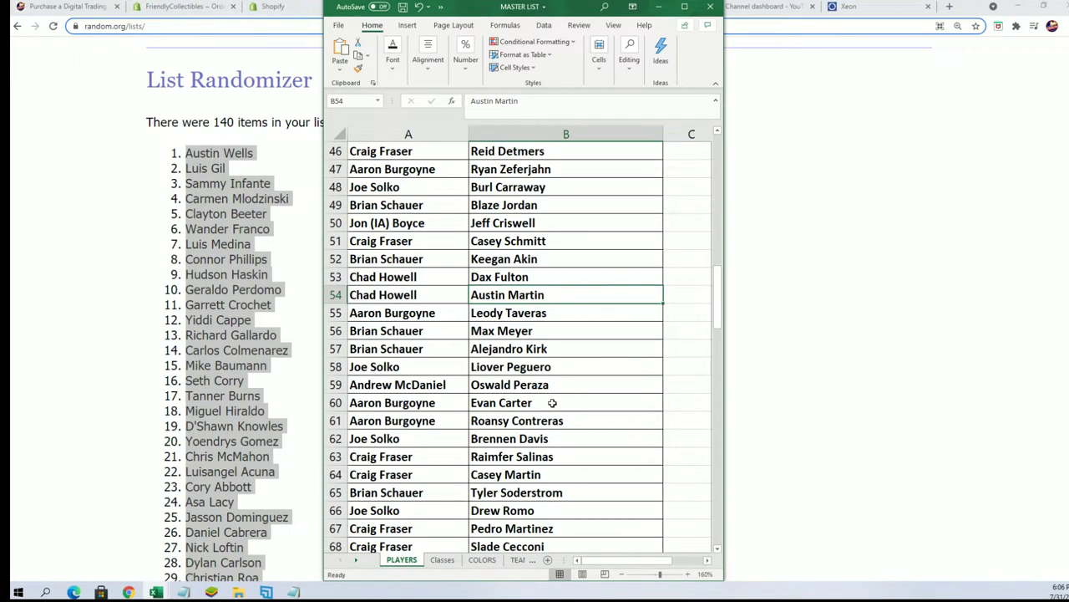
pyautogui.scroll(-4, 553, 402)
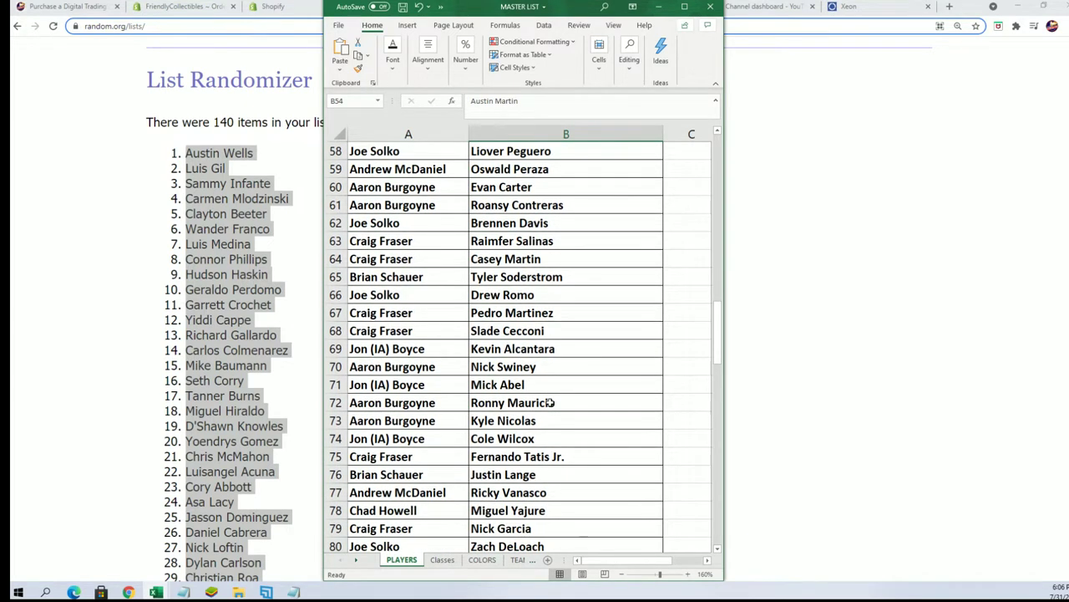
pyautogui.scroll(-2, 551, 402)
pyautogui.click(526, 351)
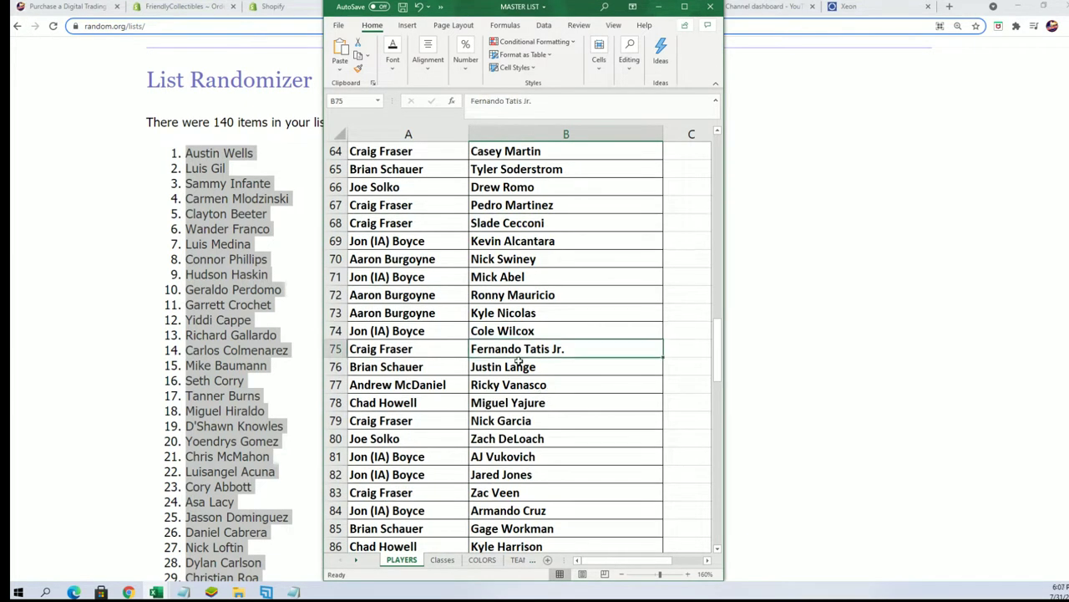
pyautogui.scroll(-2, 516, 394)
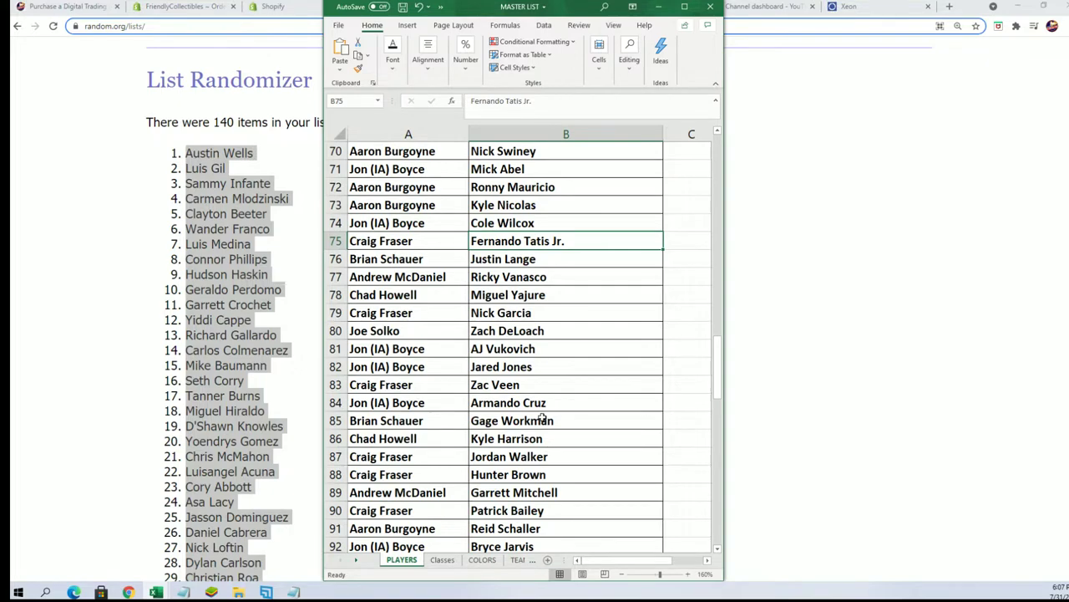
pyautogui.scroll(-3, 542, 419)
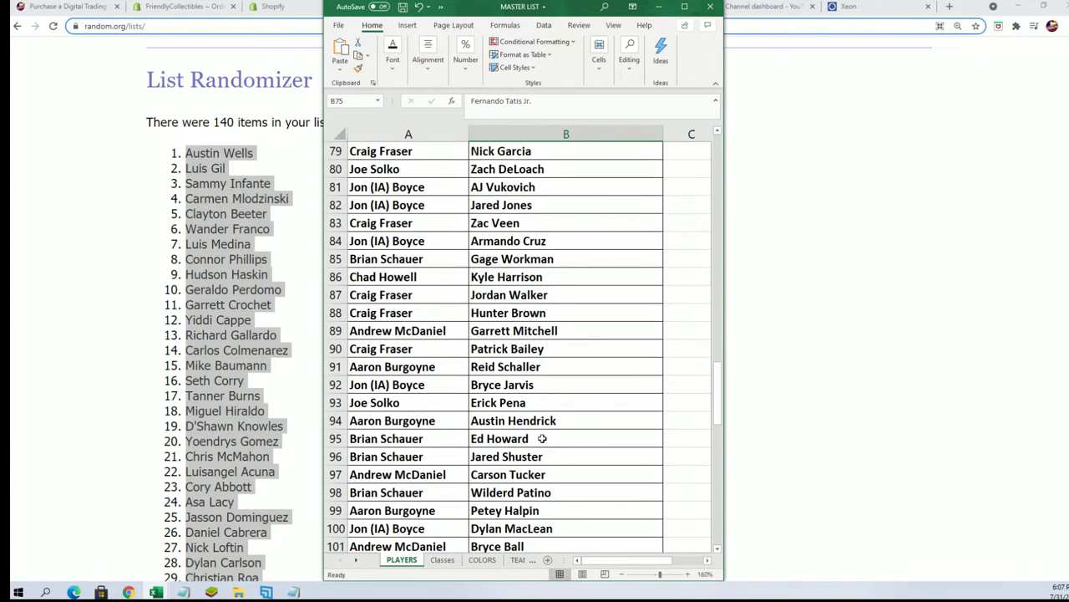
pyautogui.scroll(-1, 542, 438)
pyautogui.scroll(-5, 543, 438)
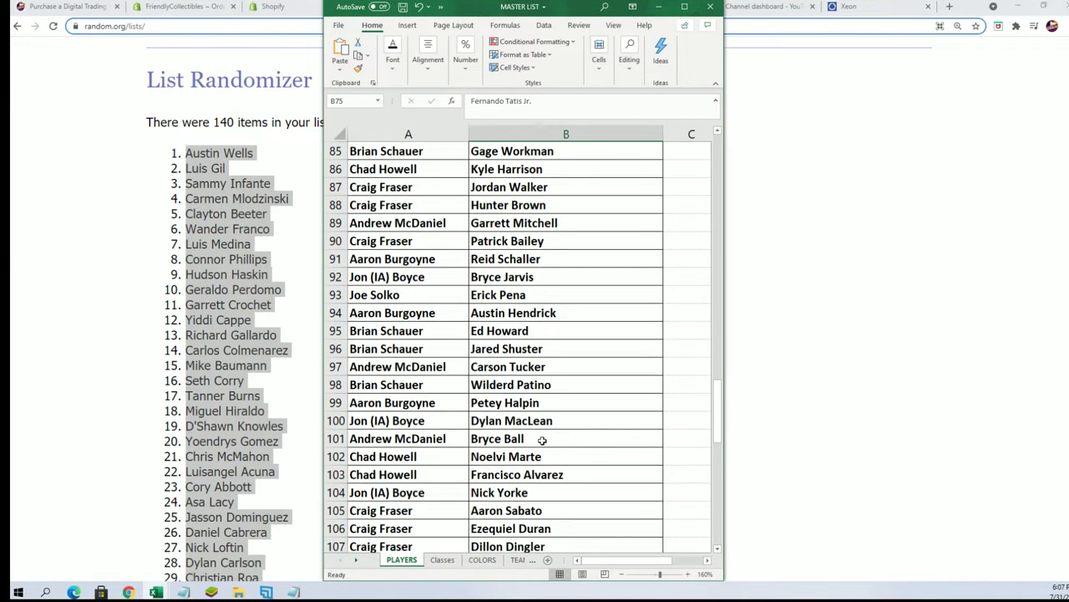
pyautogui.scroll(-2, 540, 451)
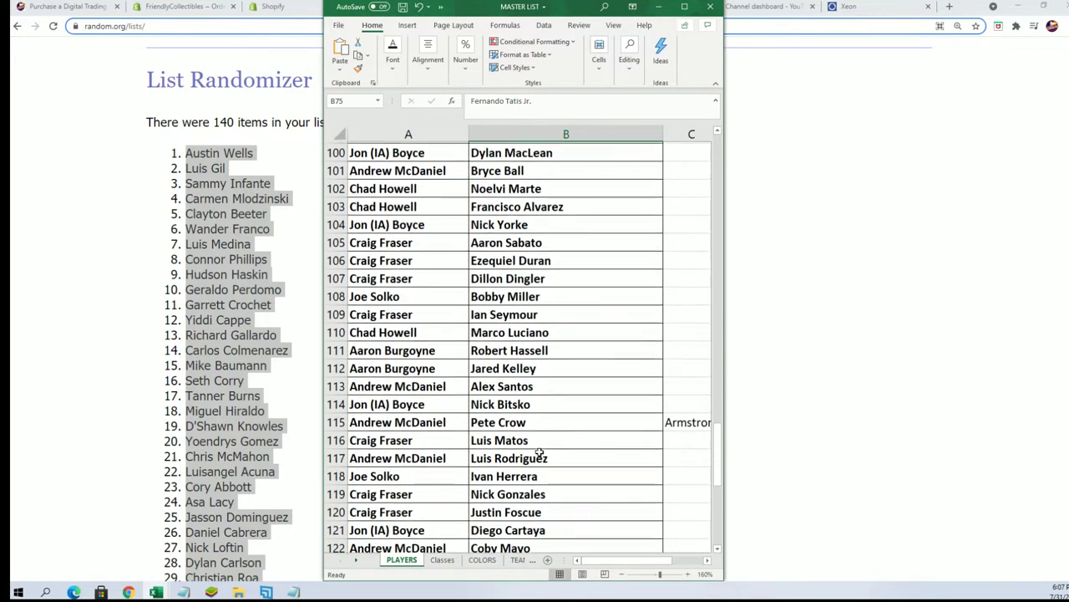
pyautogui.scroll(-4, 539, 455)
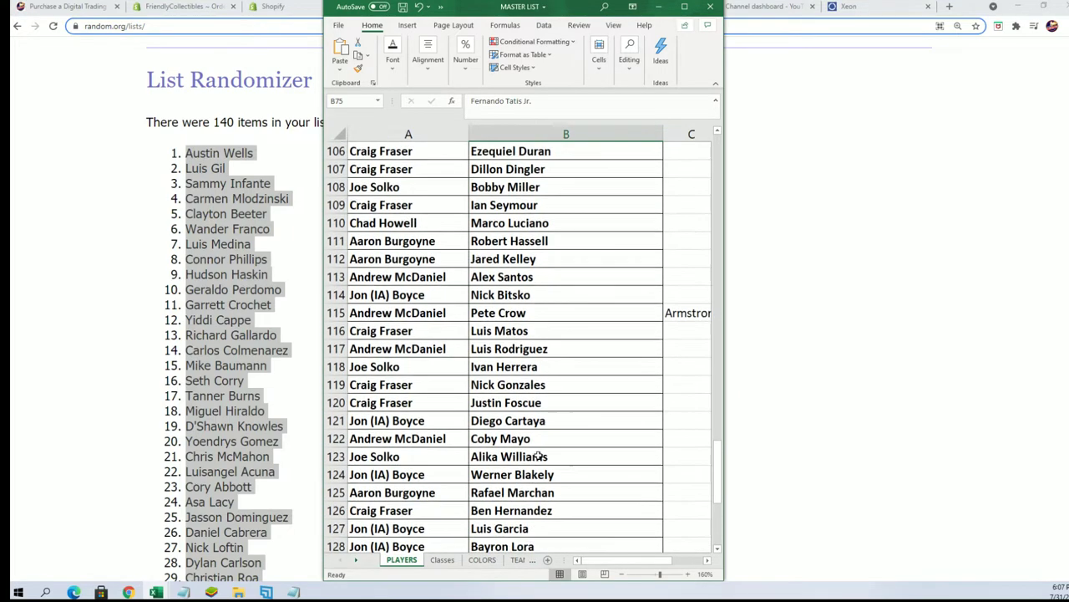
pyautogui.scroll(-2, 537, 459)
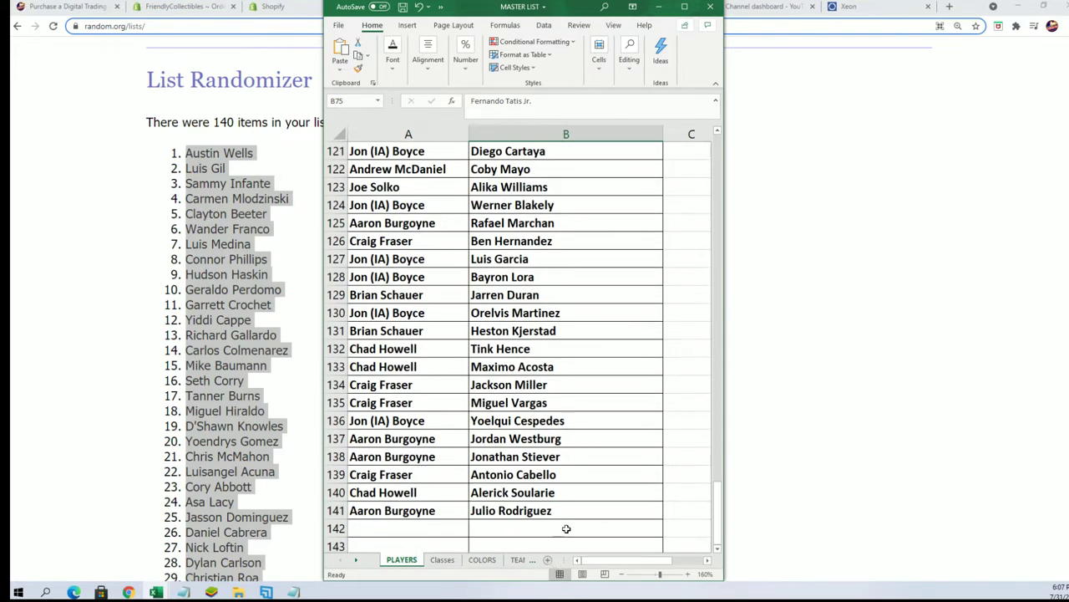
pyautogui.scroll(20, 565, 517)
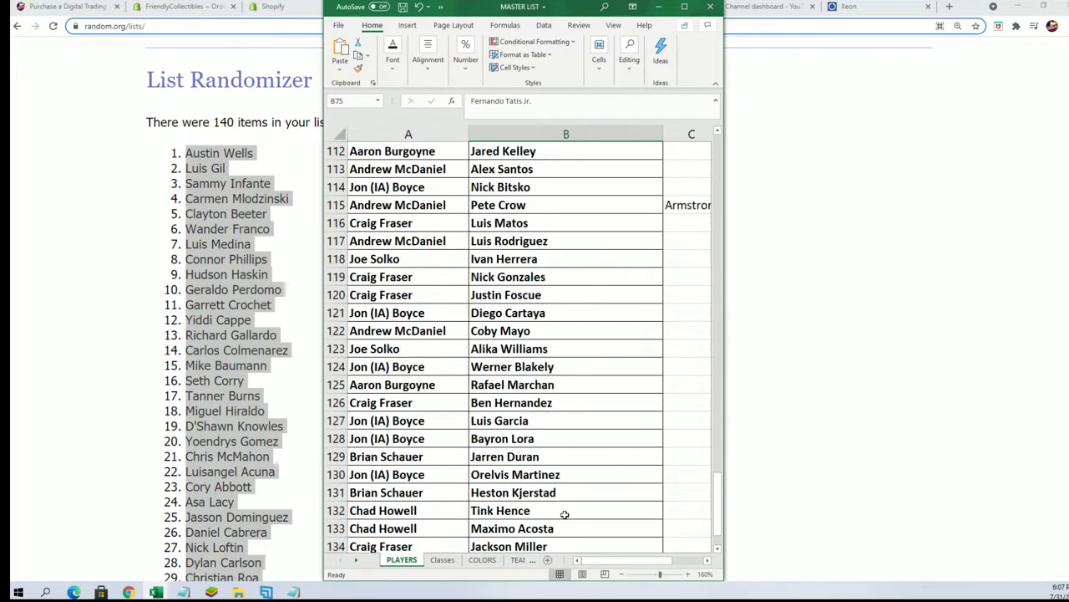
pyautogui.scroll(4, 541, 511)
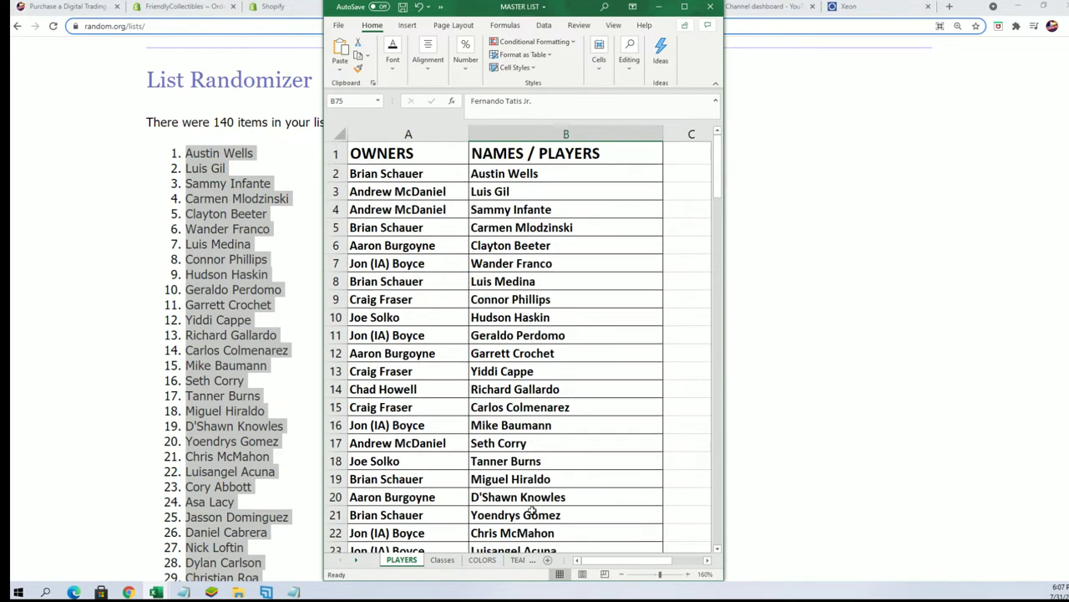